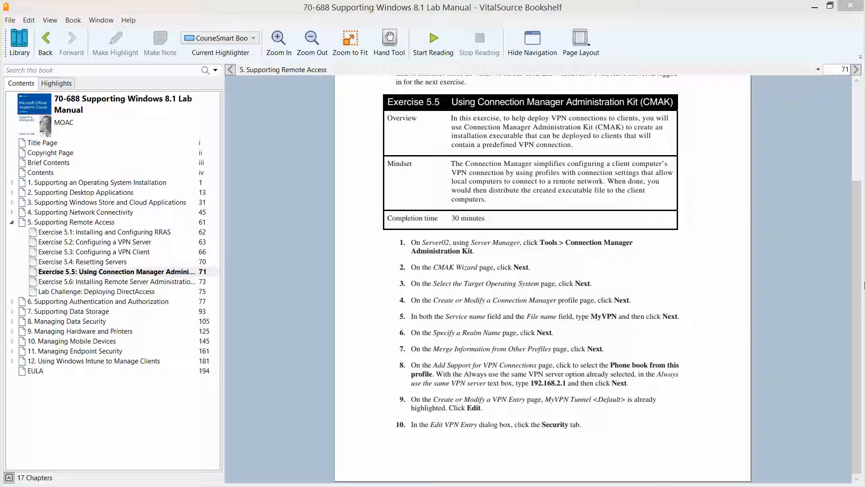
- Put the lab manual away and switch to the Server02 virtual machine
left_click(813, 13)
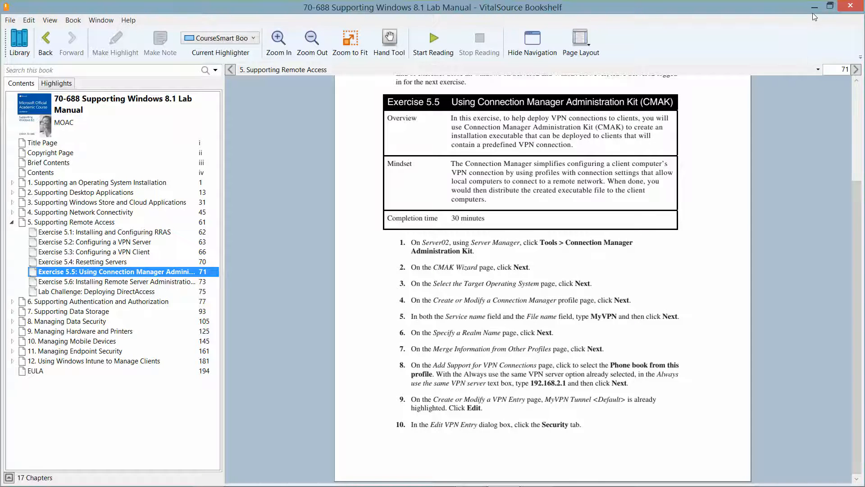
left_click(814, 8)
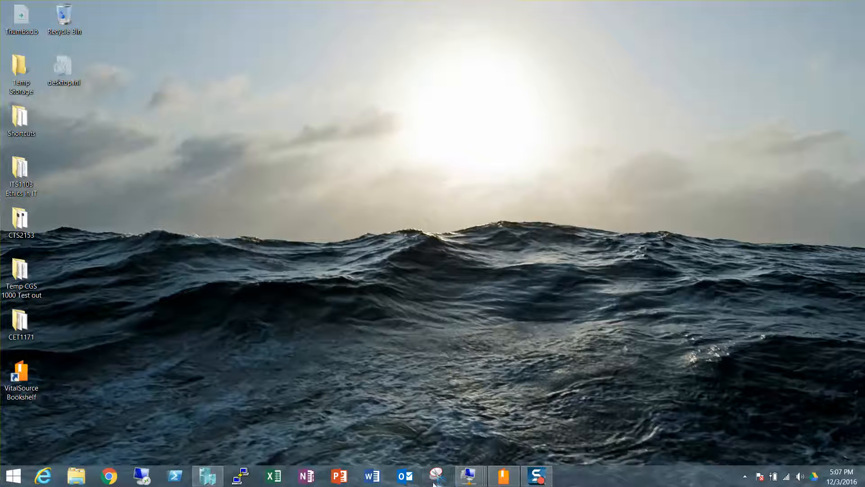
mouse_move(469, 477)
mouse_move(462, 419)
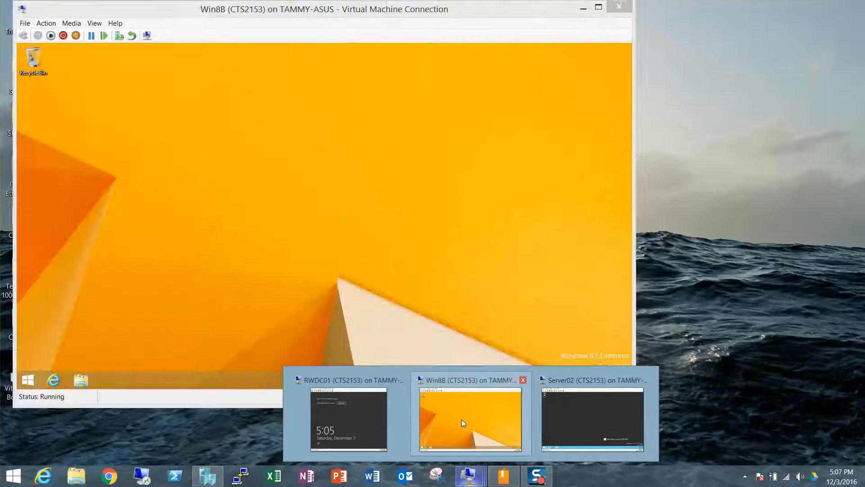
left_click(574, 413)
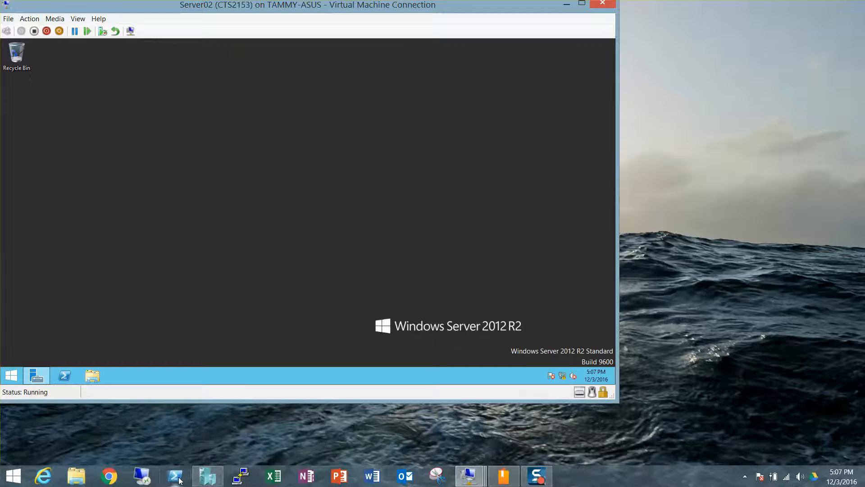
- Launch the Connection Manager Administration Kit from Server Manager on Server02
left_click(34, 375)
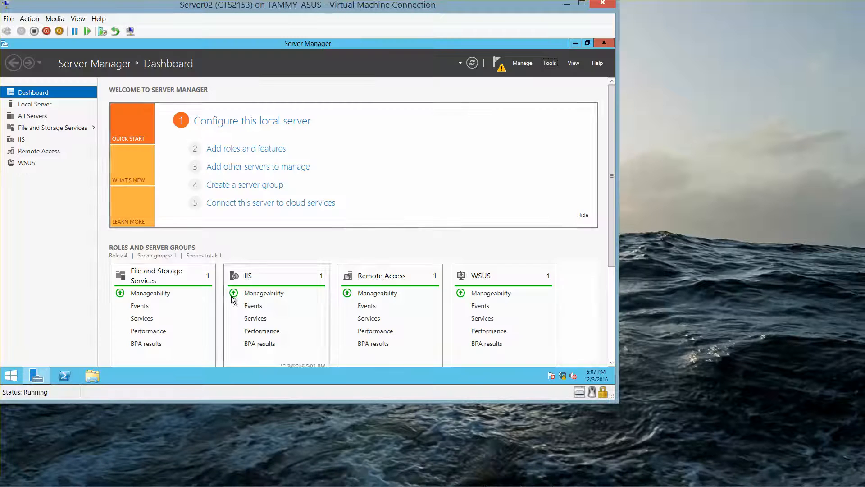
left_click(551, 64)
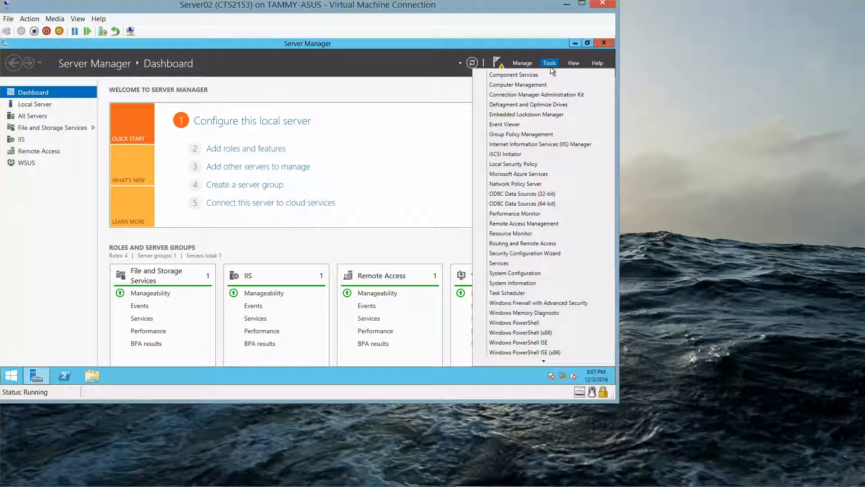
left_click(541, 97)
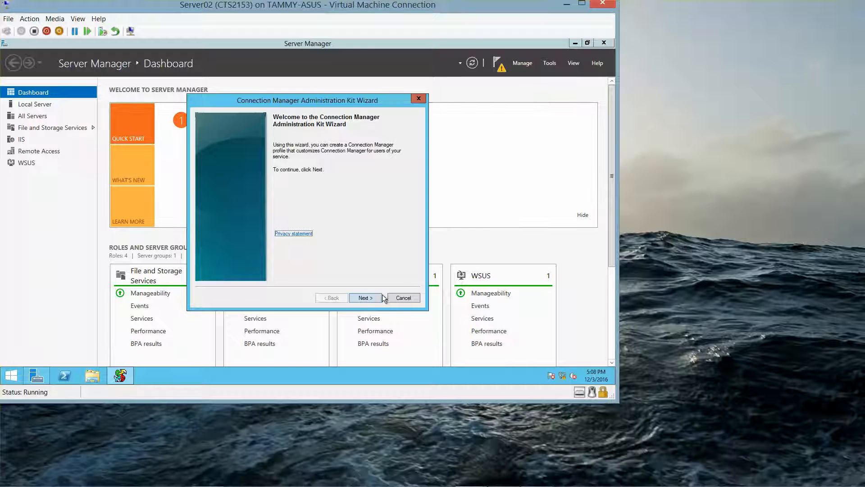
- Start a new Connection Manager profile targeting Windows Vista or above
left_click(365, 298)
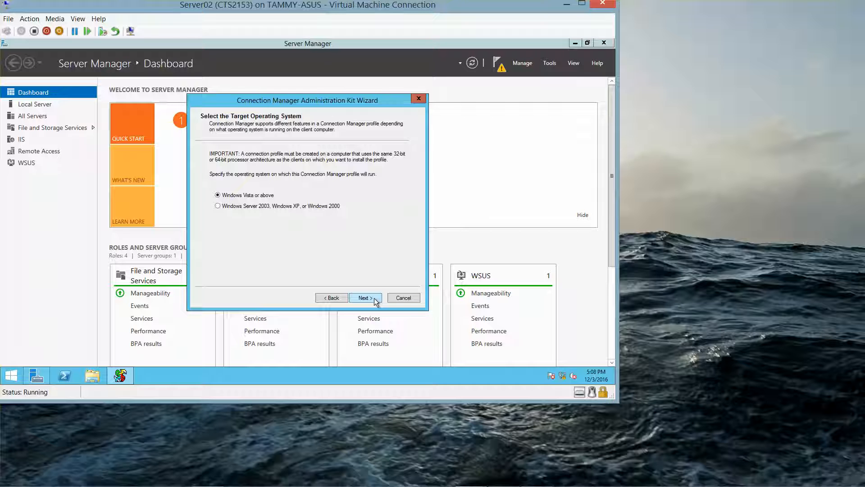
left_click(374, 299)
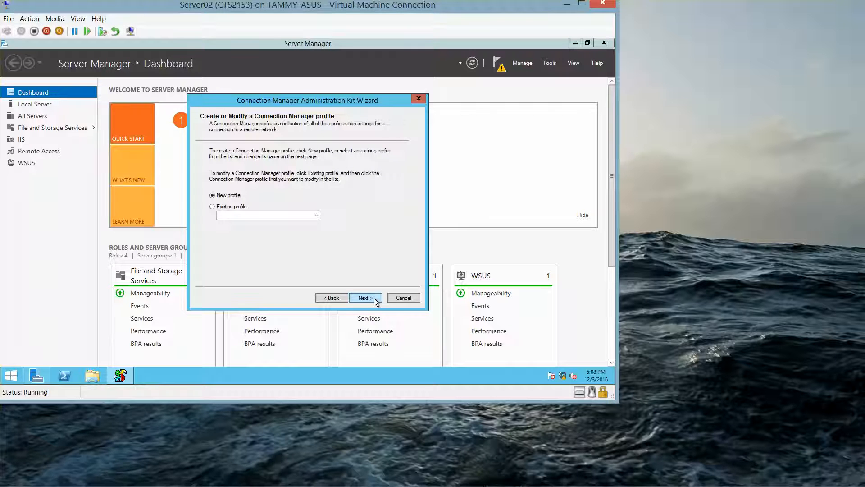
left_click(374, 299)
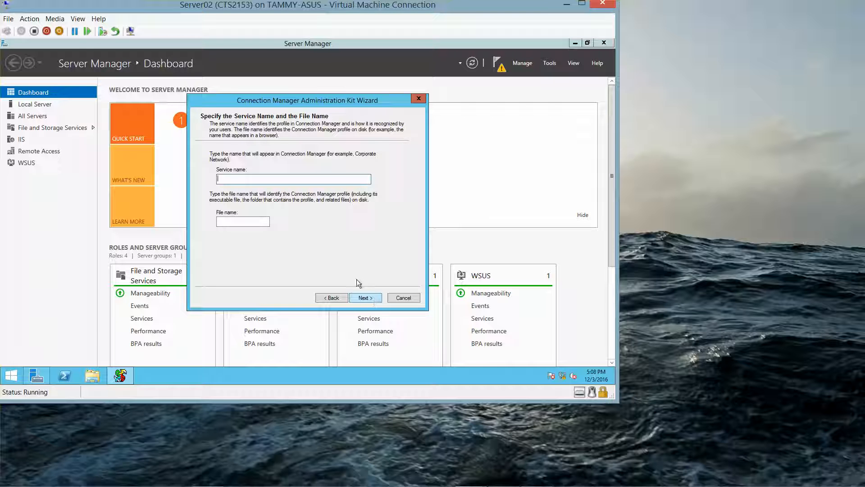
- Enter MyVPN as both the service name and the file name of the profile
type("MyVPN")
left_click(365, 298)
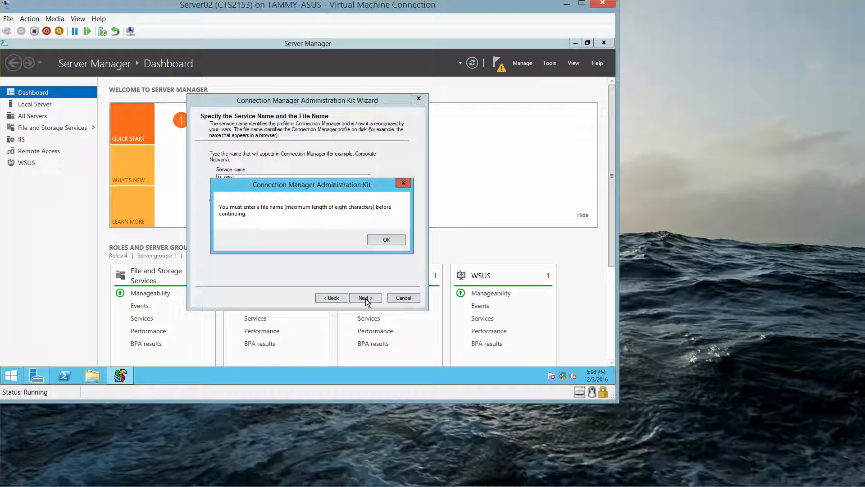
left_click(387, 244)
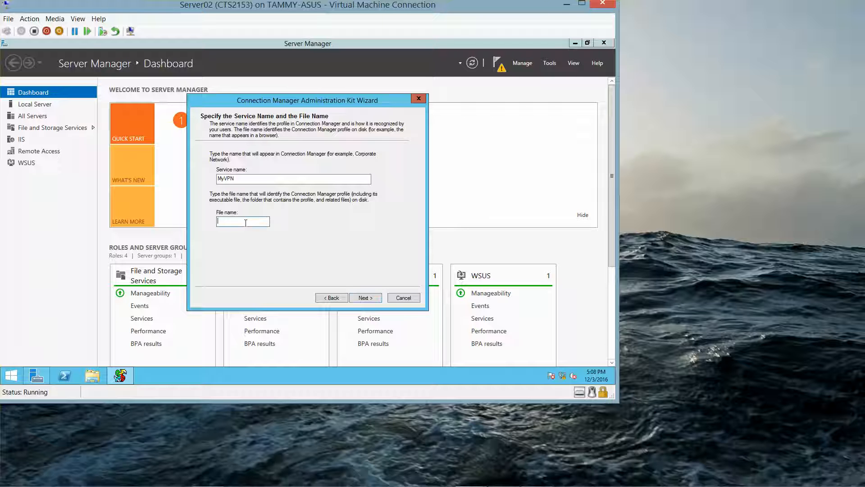
type("MyVPN")
left_click(369, 297)
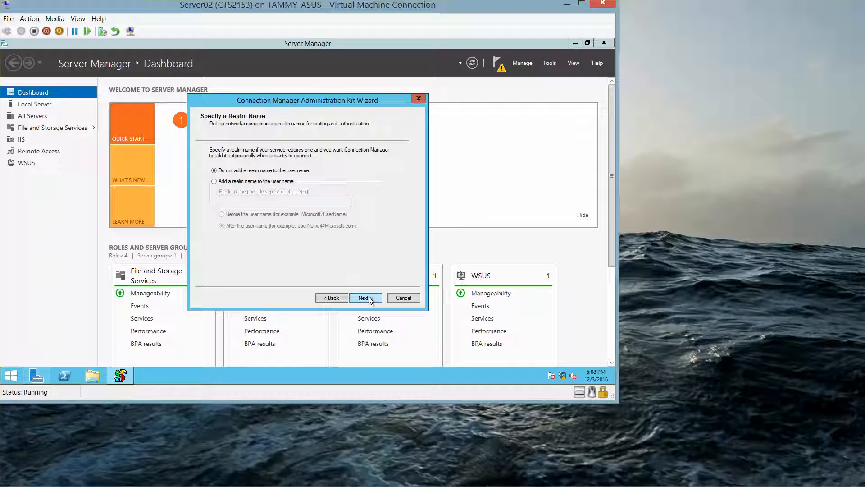
- Continue without adding a realm name or merging information from other profiles
left_click(369, 296)
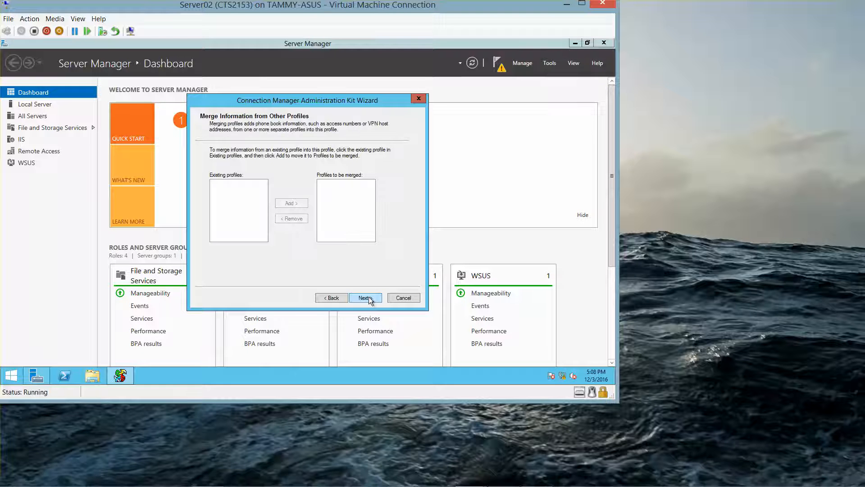
left_click(368, 297)
left_click(369, 297)
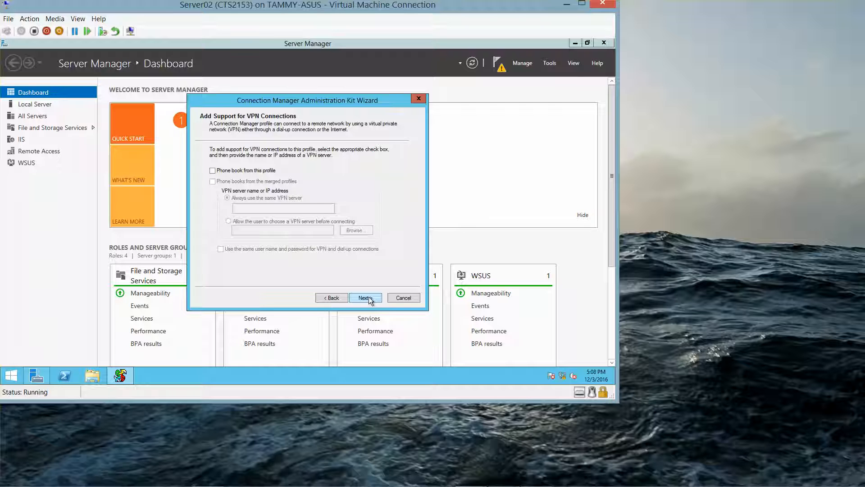
- Add VPN support using the phone book from this profile, always using the VPN server 192.168.2.1
left_click(212, 170)
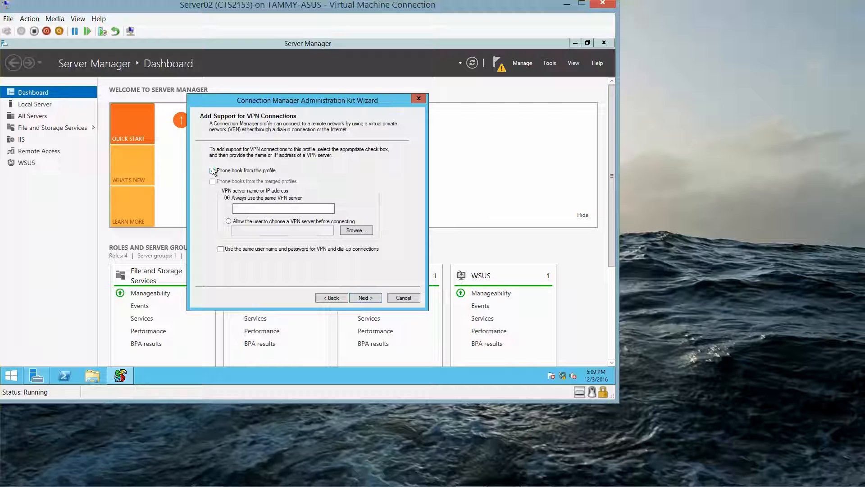
left_click(237, 207)
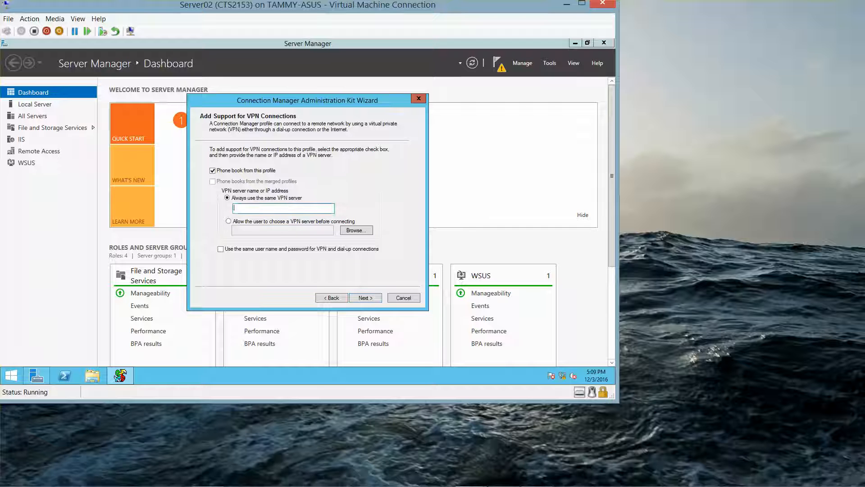
type("192.168.2.1")
left_click(369, 299)
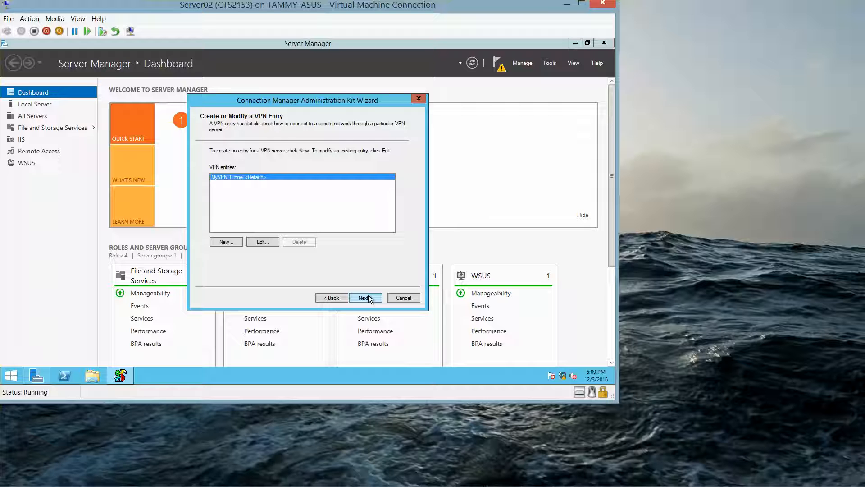
- Edit the MyVPN Tunnel entry, keeping its default security settings and setting the DNS suffix to contoso.com
left_click(263, 242)
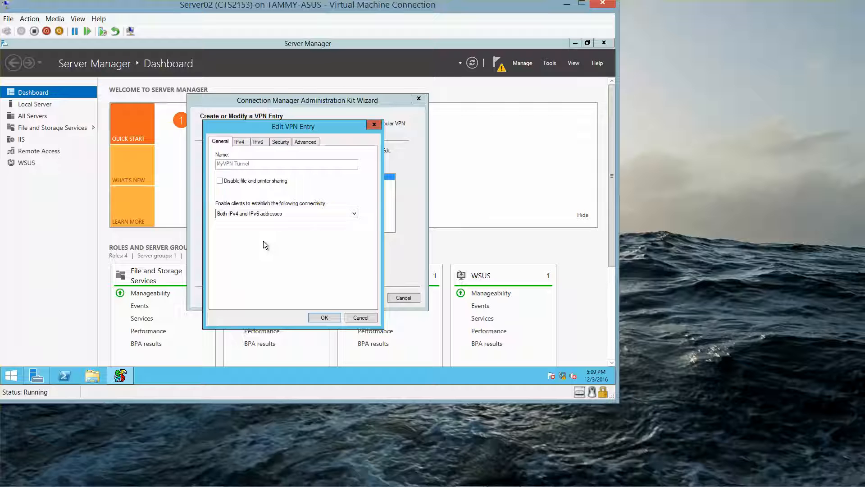
left_click(280, 142)
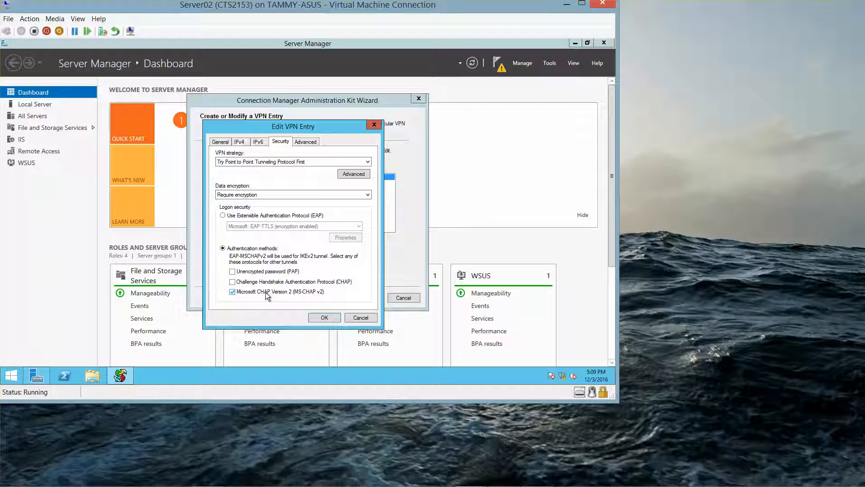
left_click(346, 175)
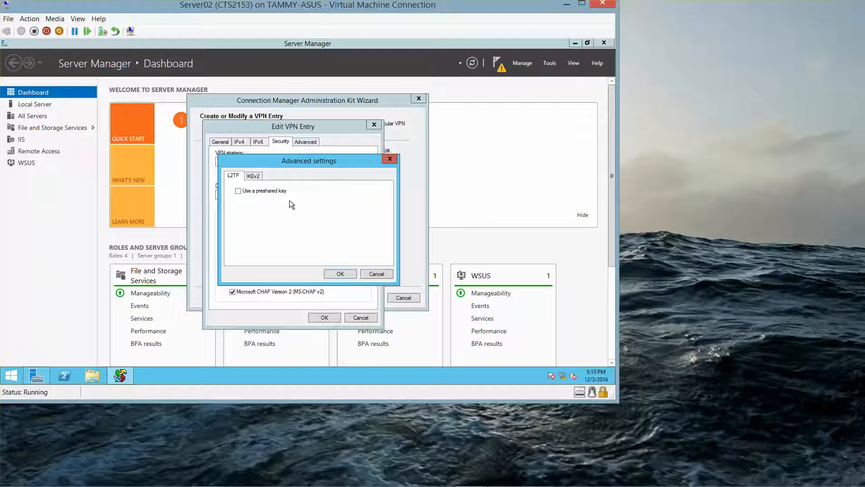
left_click(340, 274)
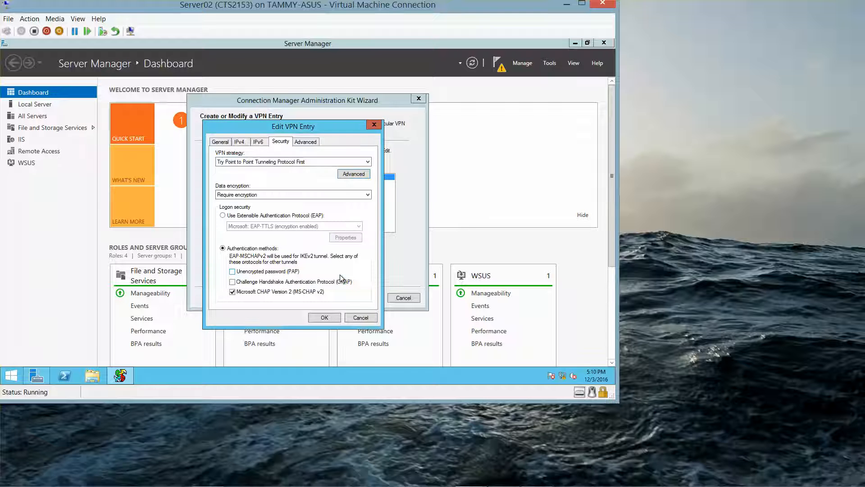
left_click(306, 142)
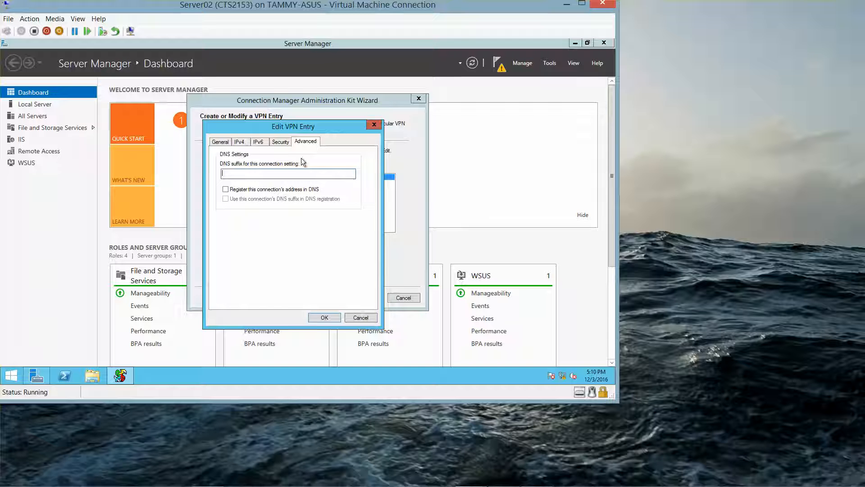
type("contoso.com")
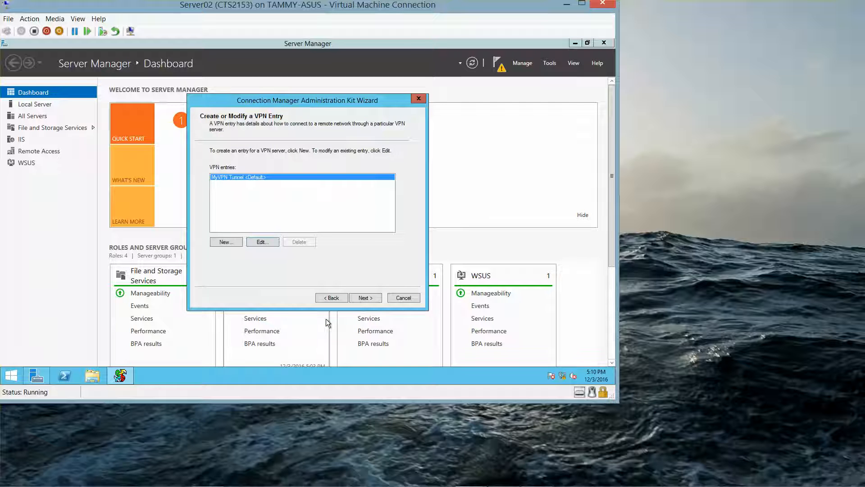
left_click(366, 298)
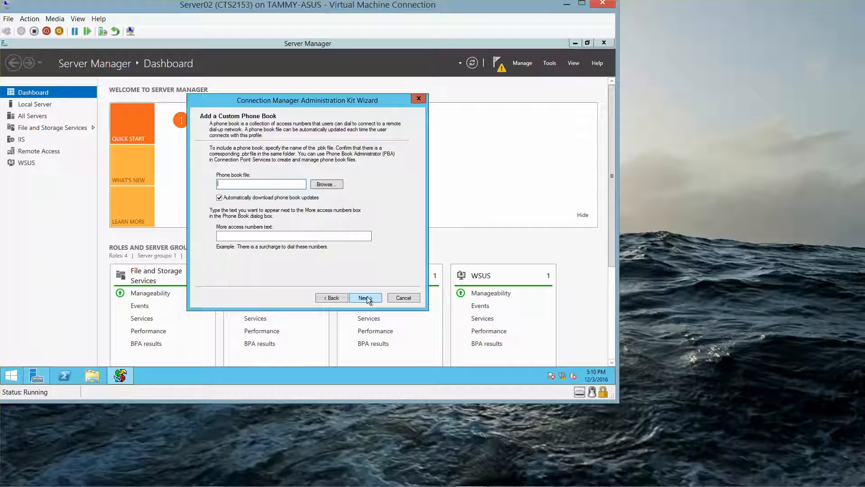
- Turn off automatic phone book update downloads and continue without a custom phone book
left_click(366, 297)
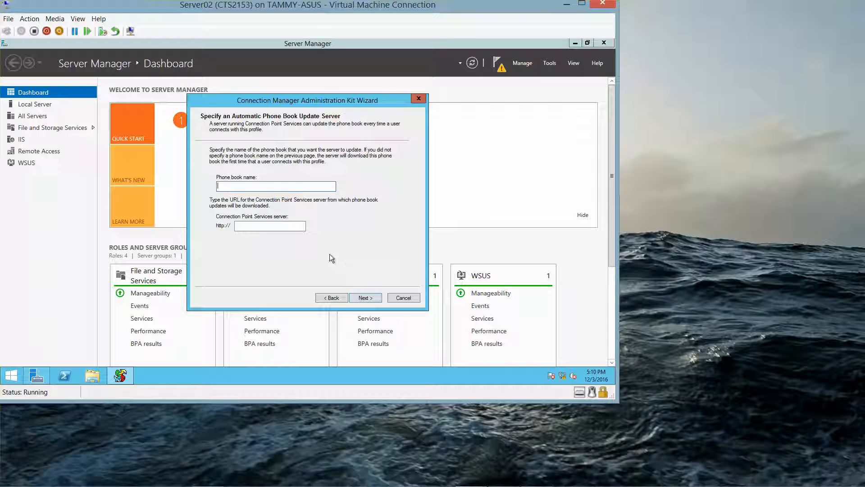
left_click(344, 300)
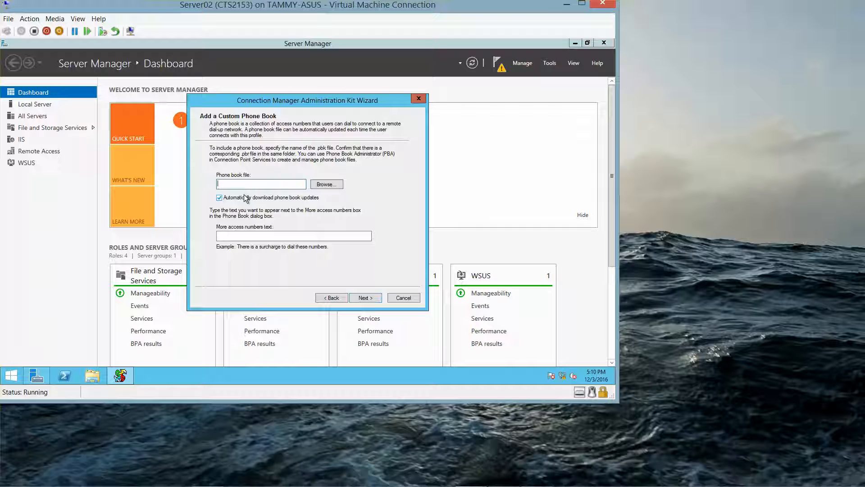
left_click(220, 197)
left_click(371, 298)
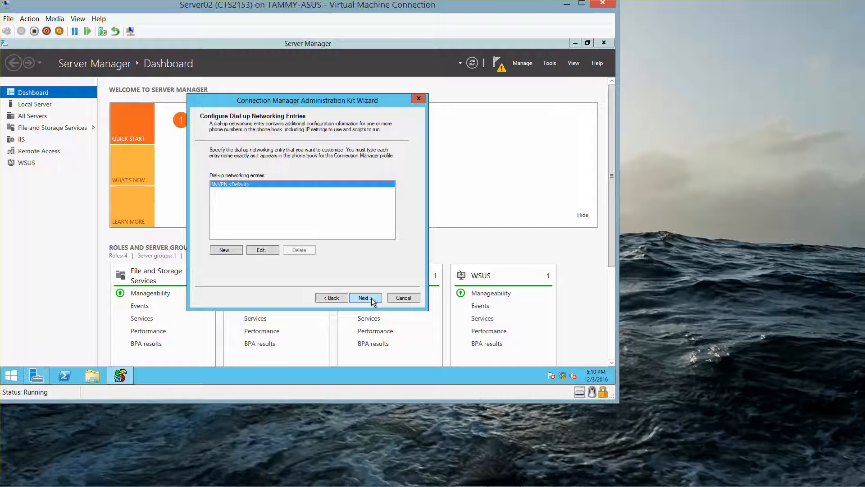
- Accept the default dial-up entry, unchanged routing tables, no proxy configuration, and no additional custom actions
left_click(371, 299)
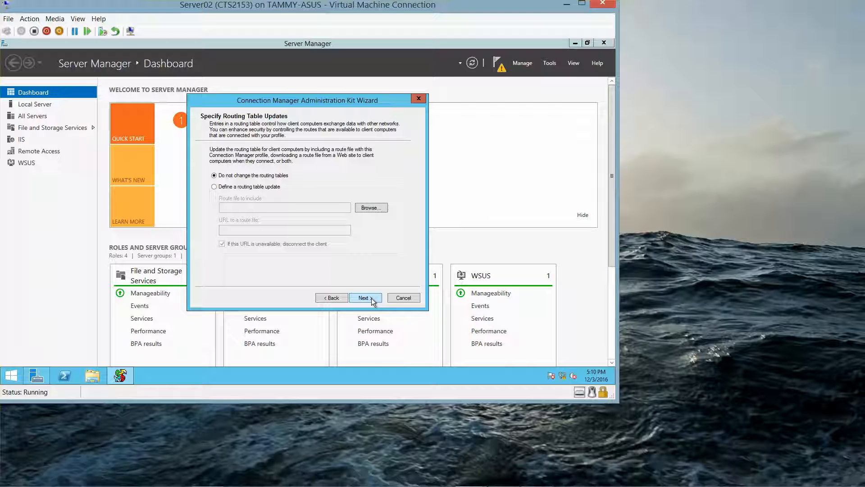
left_click(372, 298)
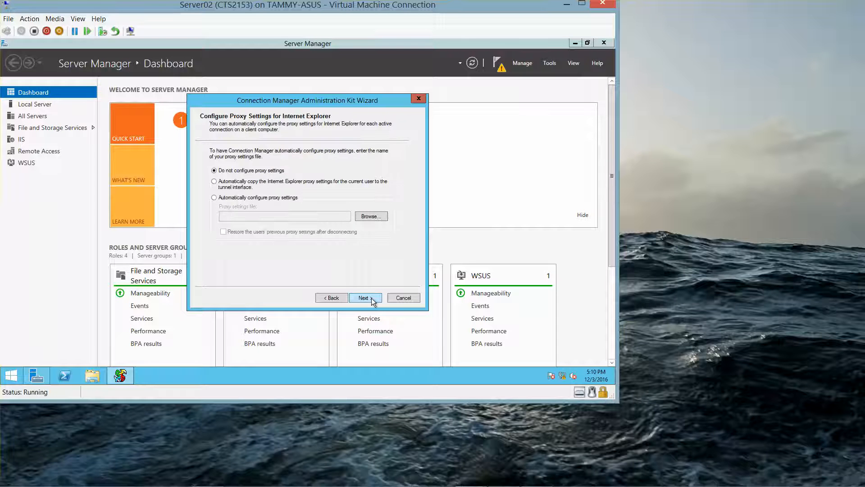
left_click(372, 299)
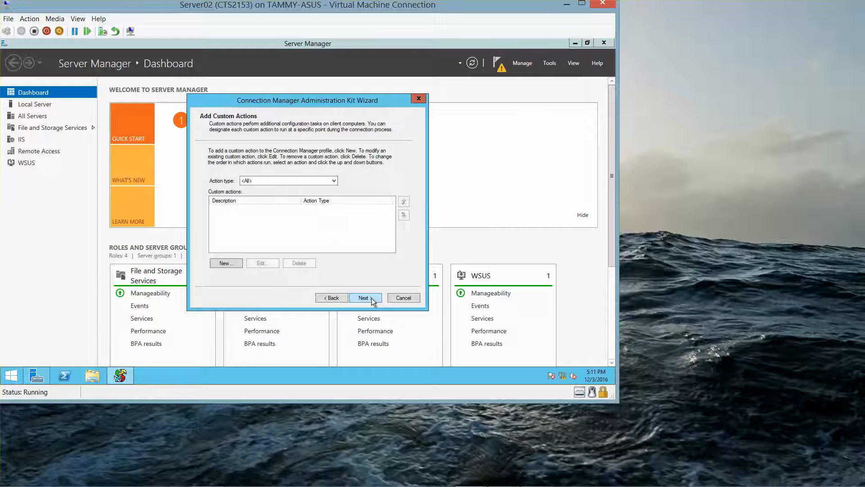
left_click(371, 299)
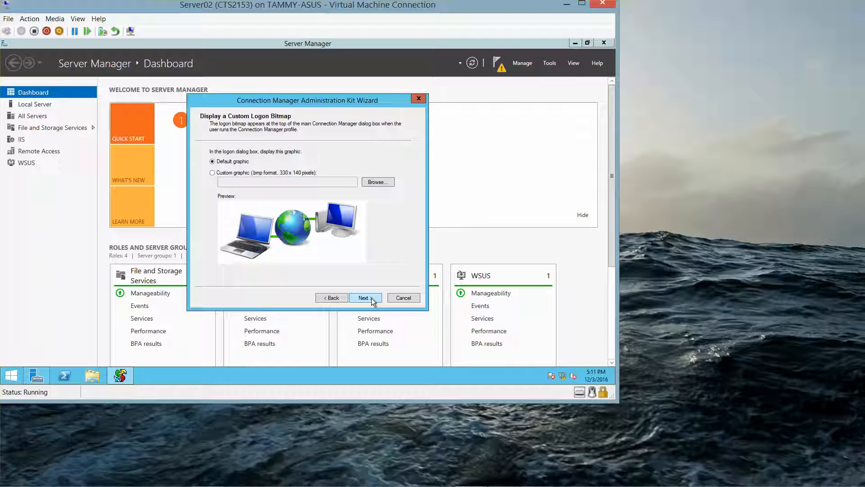
- Keep the default logon graphic, phone book graphic and icons for the profile
left_click(372, 298)
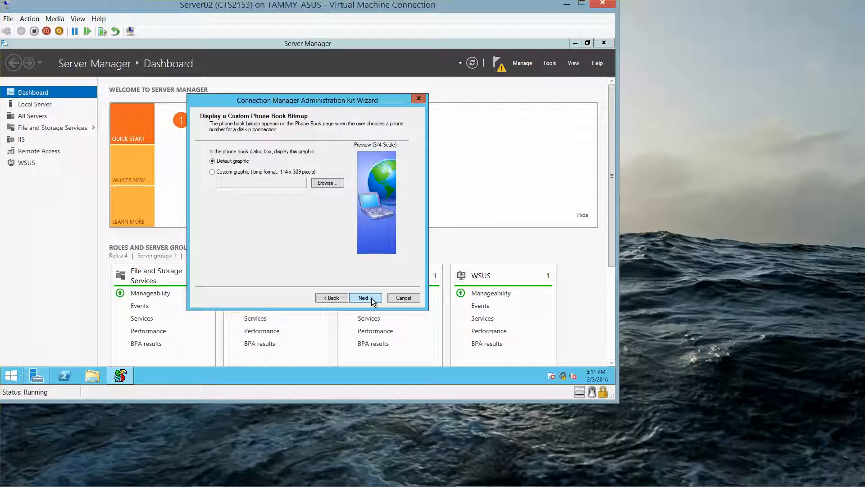
left_click(371, 299)
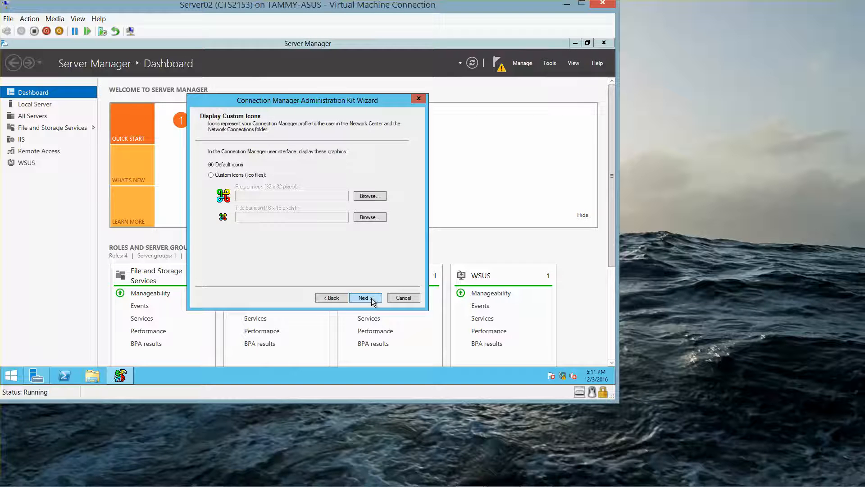
left_click(372, 299)
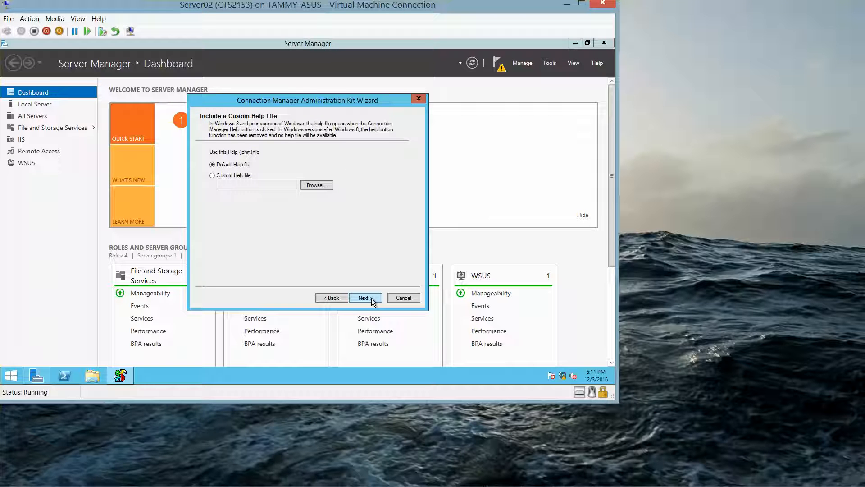
- Keep the default help file and leave the profile's support information and custom license agreement blank
left_click(372, 298)
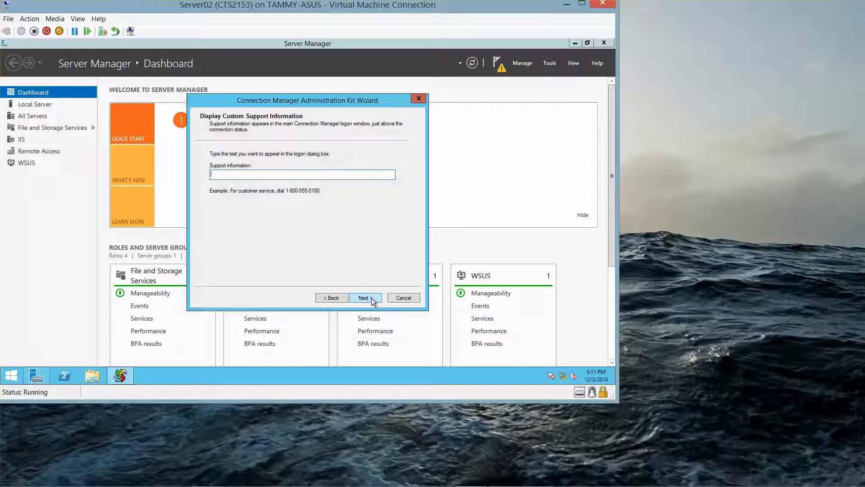
left_click(372, 298)
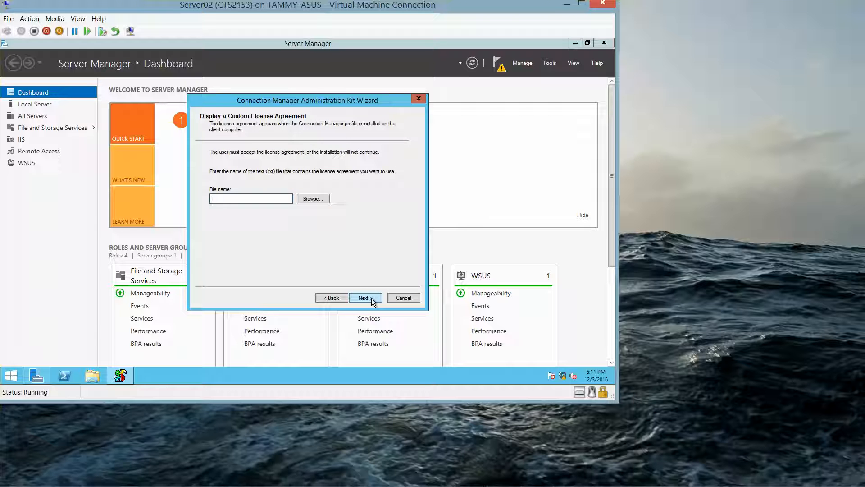
left_click(371, 298)
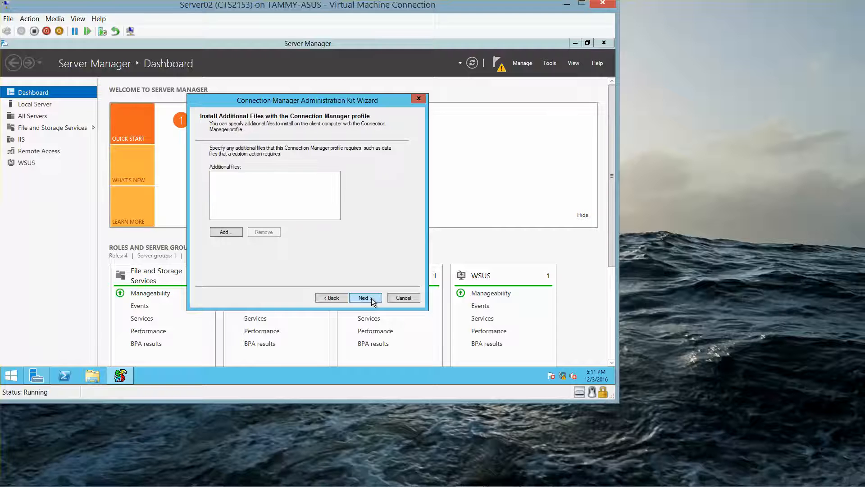
- Include no additional files, build the MyVPN profile installer without advanced customization, and finish the wizard
left_click(371, 298)
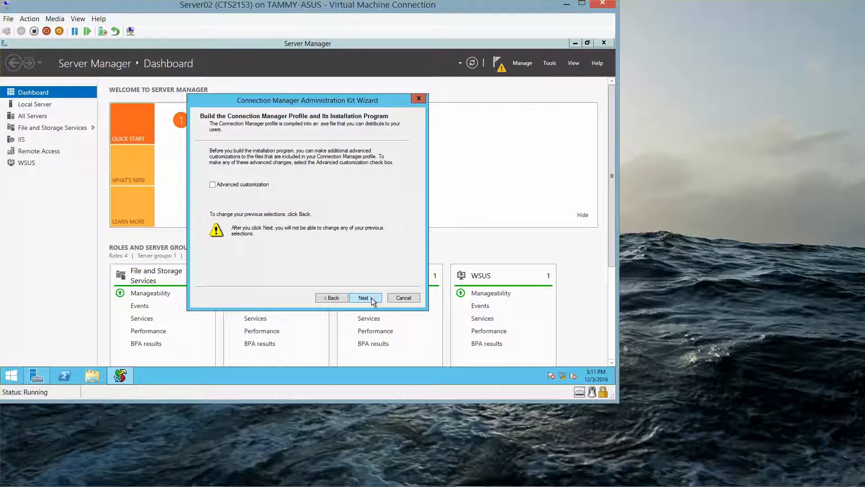
left_click(371, 299)
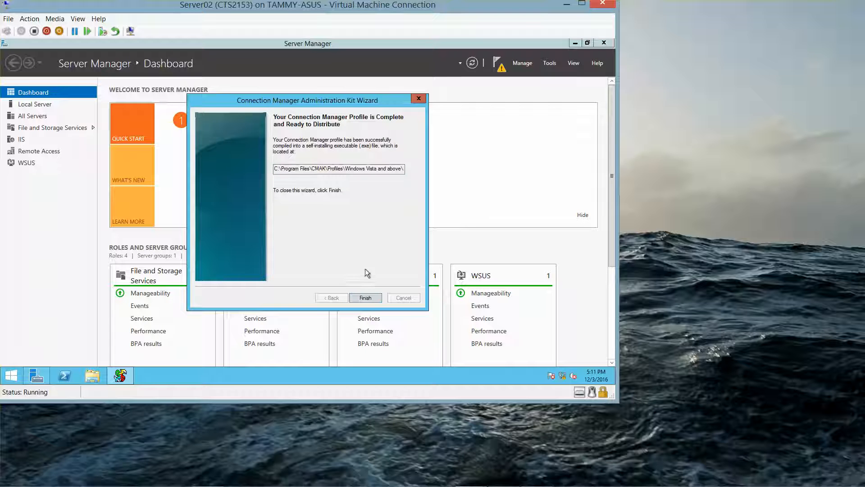
left_click(366, 298)
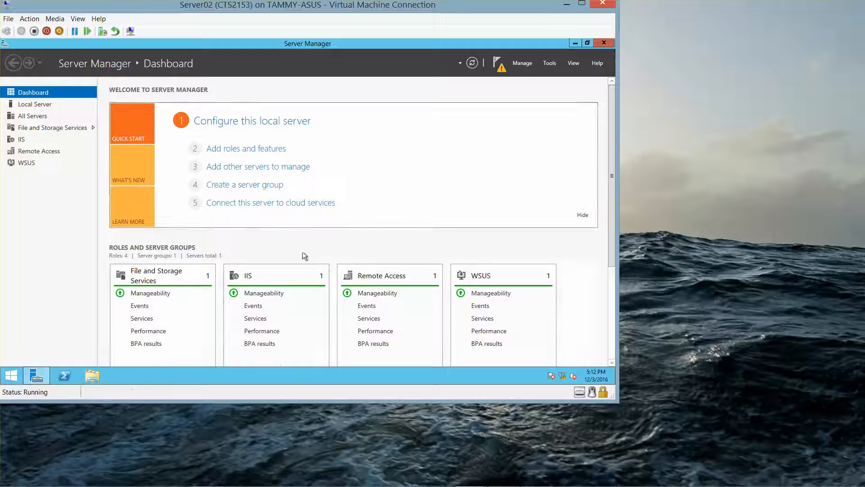
- Minimize Server Manager and browse in File Explorer to C:\Program Files\CMAK\Profiles\Windows Vista and above\MyVPN
left_click(575, 44)
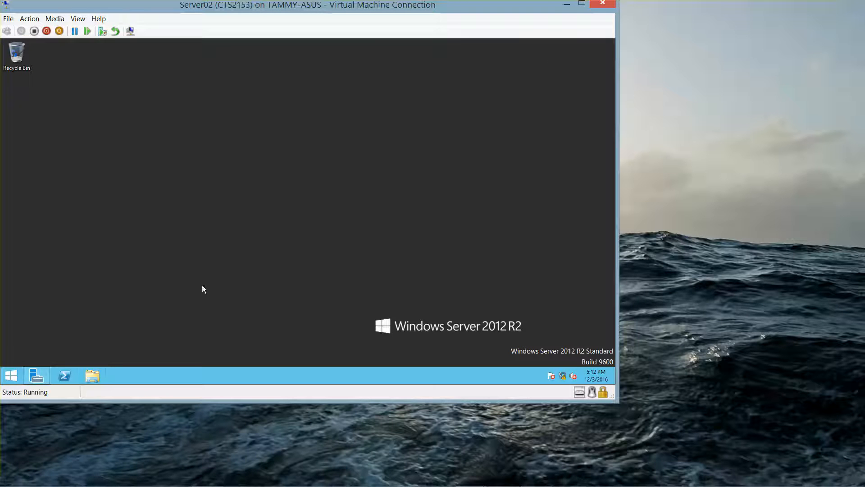
left_click(91, 376)
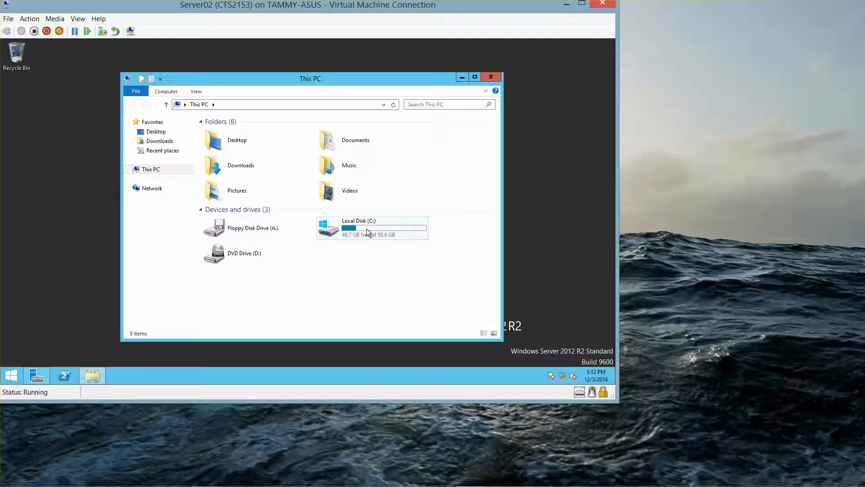
mouse_move(368, 233)
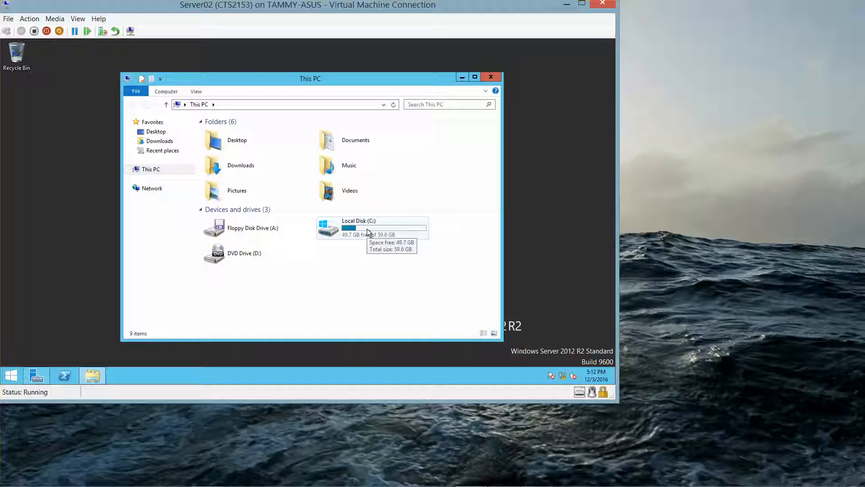
double_click(368, 232)
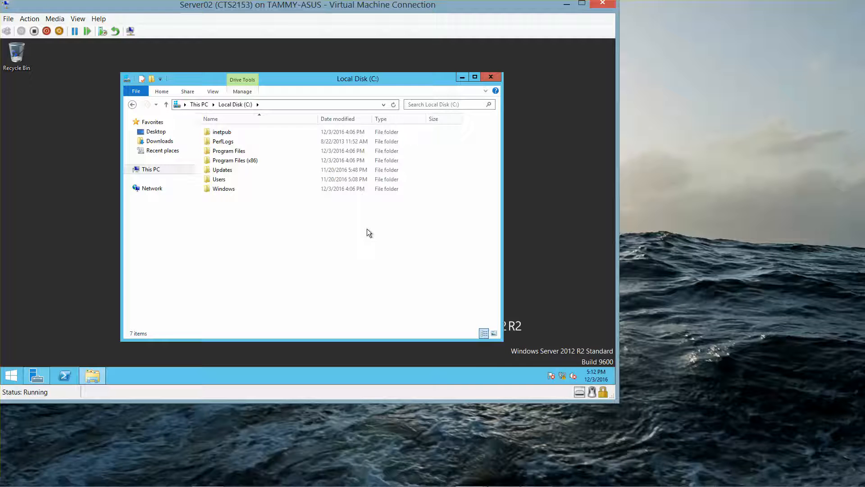
double_click(243, 155)
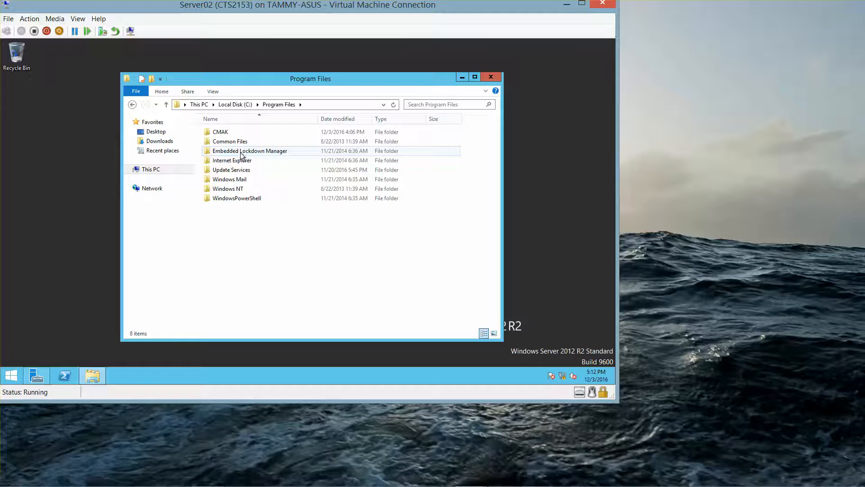
double_click(222, 133)
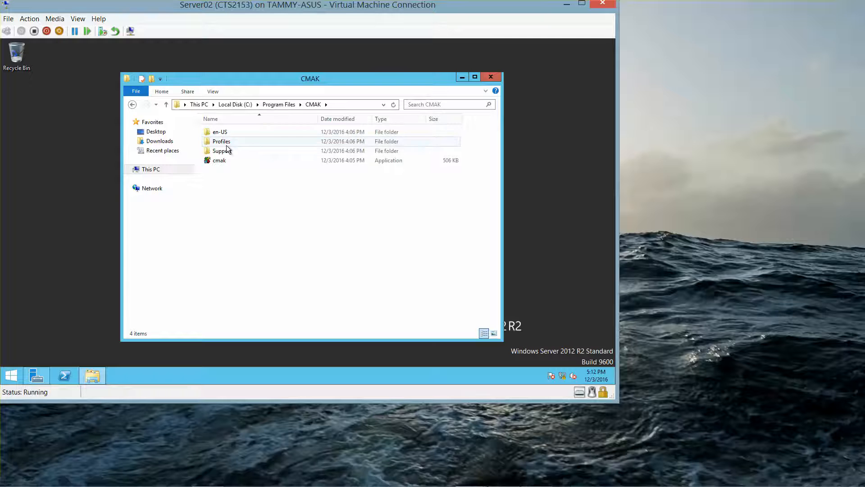
double_click(228, 142)
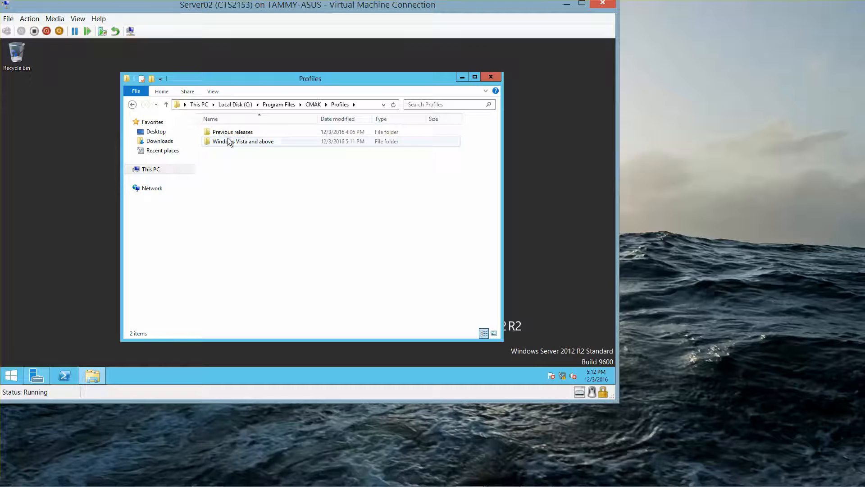
double_click(230, 142)
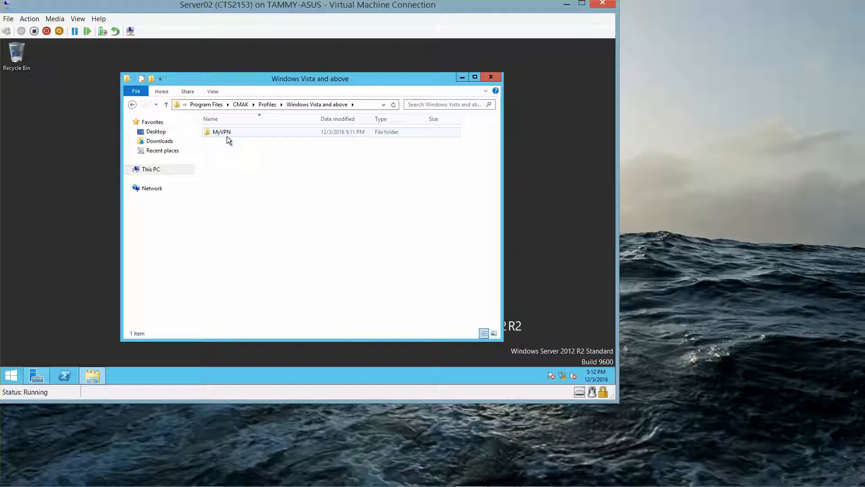
double_click(227, 136)
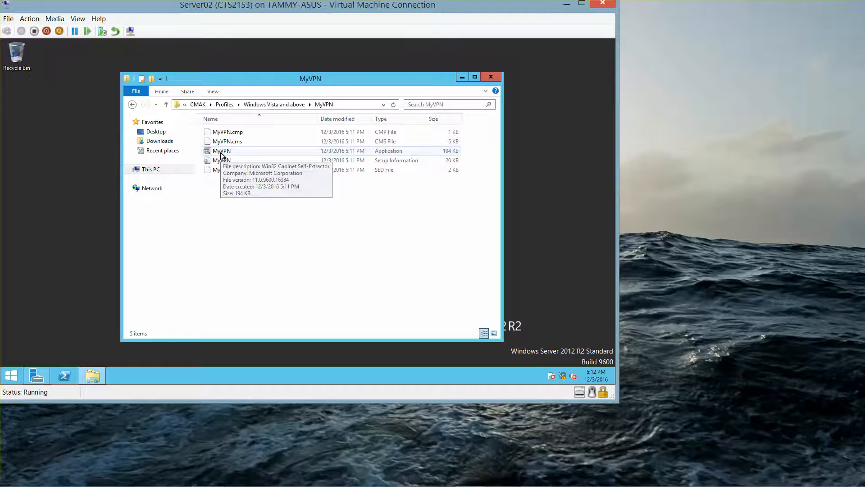
- Copy the MyVPN application file from the profile folder to the network share \\rwdc01\software
right_click(221, 154)
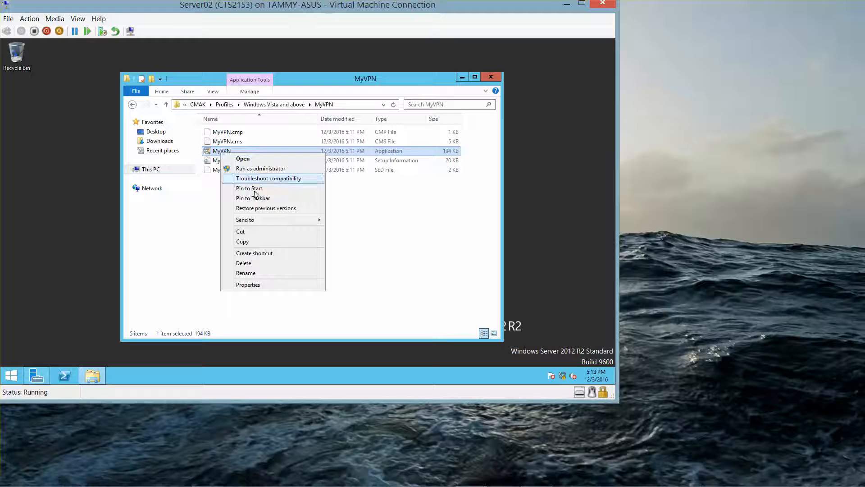
left_click(264, 241)
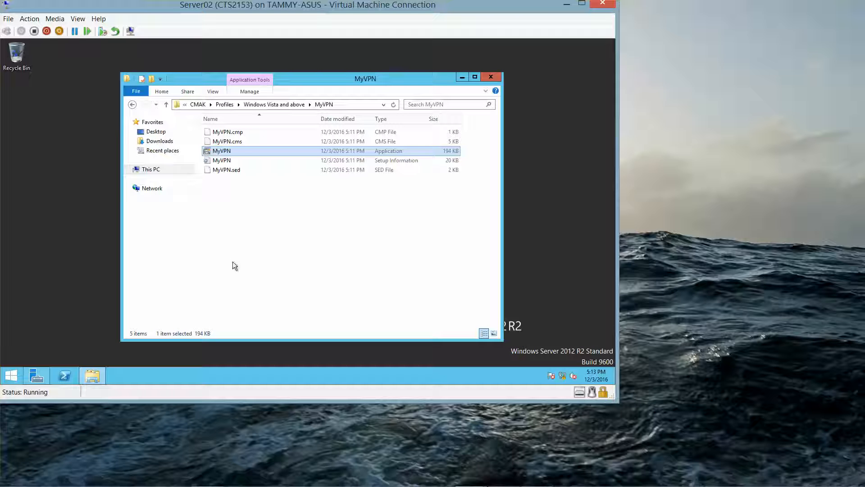
left_click(154, 193)
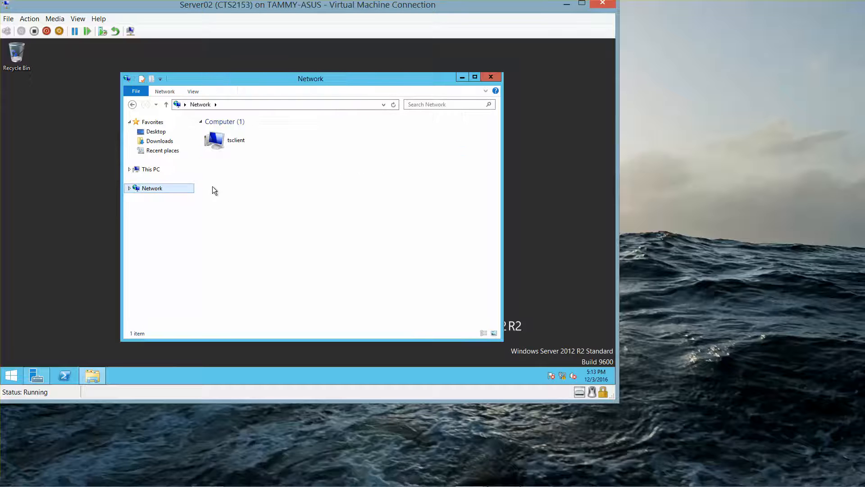
left_click(244, 105)
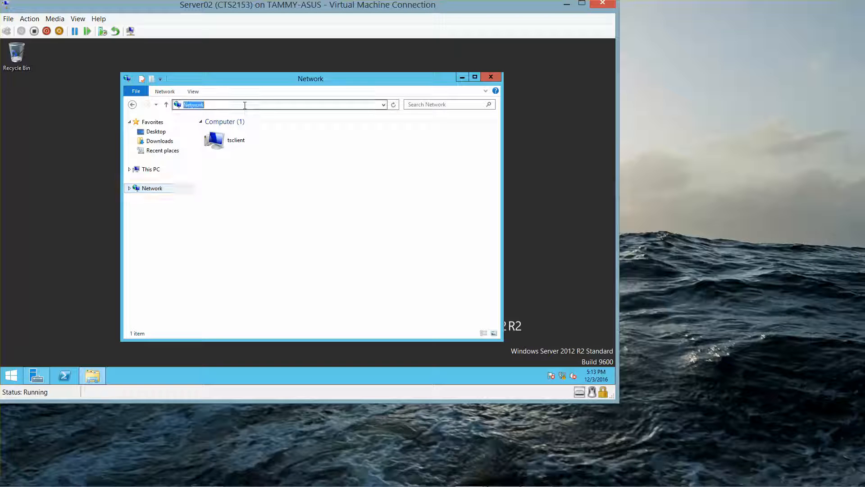
type("\\rw")
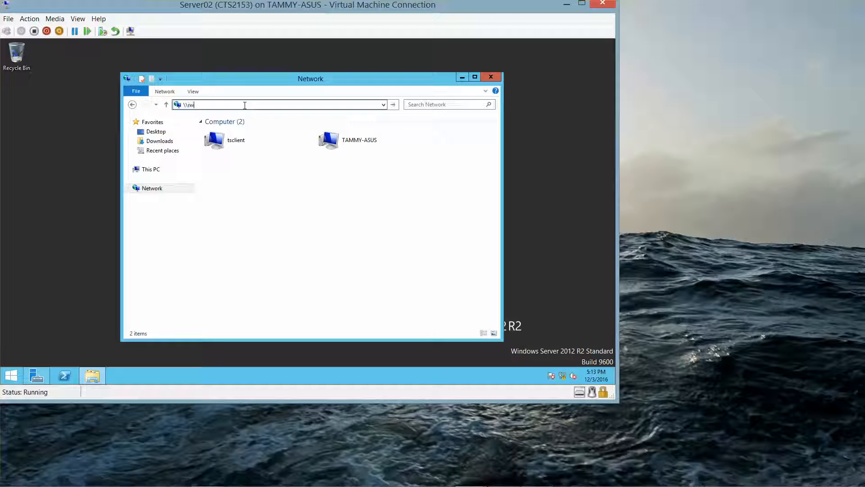
type("dc01\\software")
key("Return")
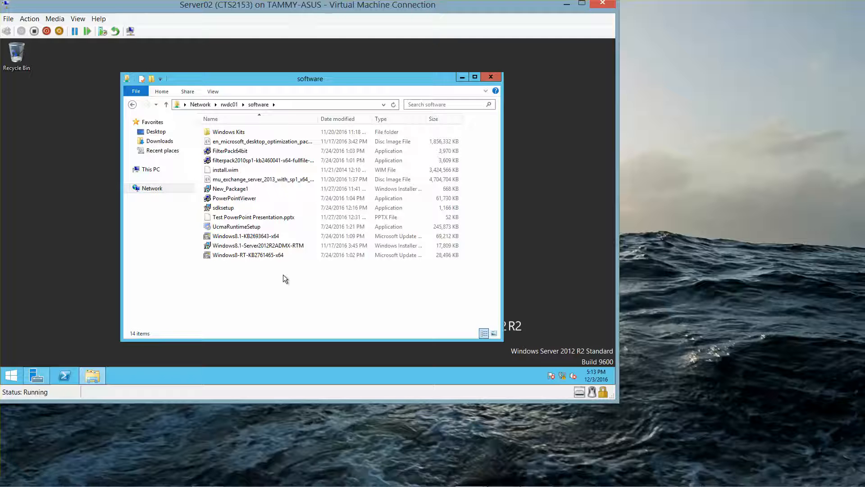
right_click(283, 274)
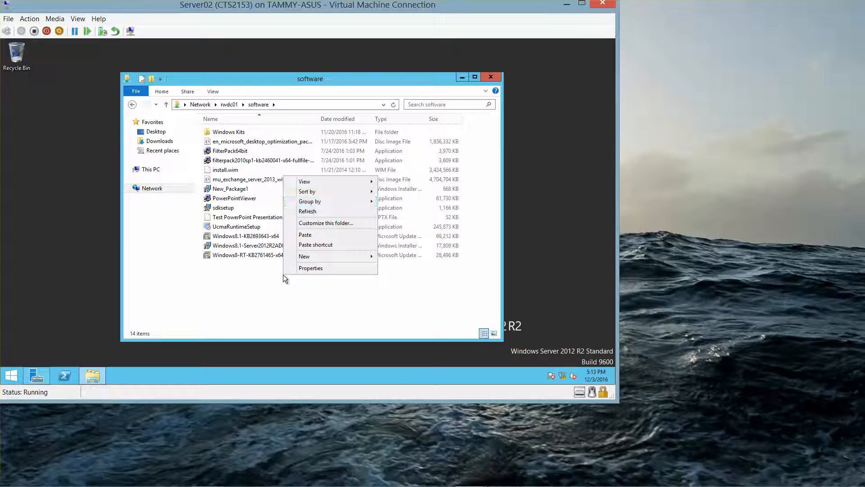
left_click(311, 235)
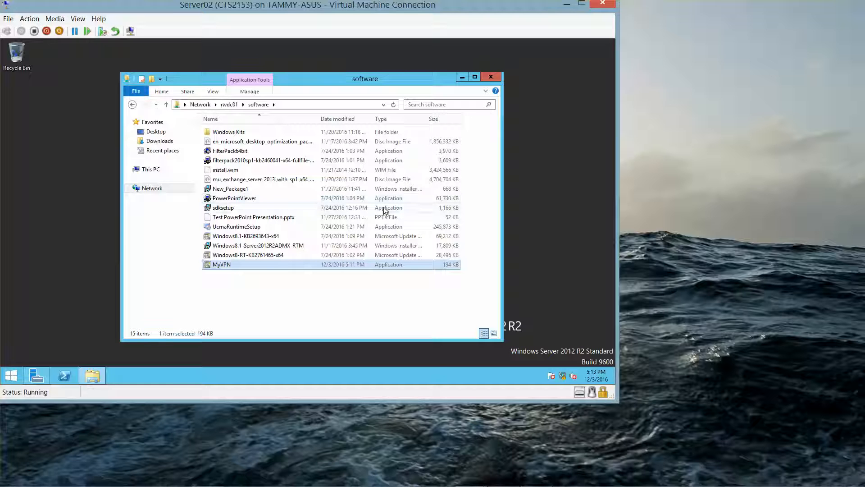
- Disable the External Switch network adapter on Server02 through the Network and Sharing Center's adapter settings
right_click(559, 373)
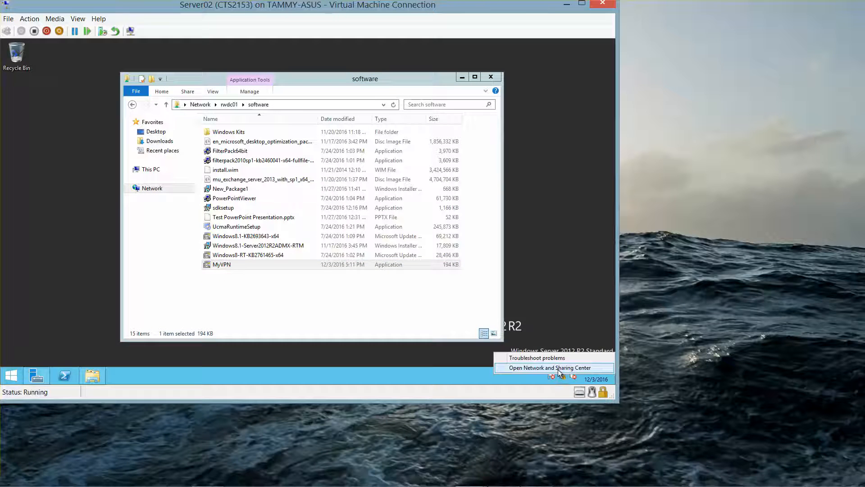
left_click(559, 369)
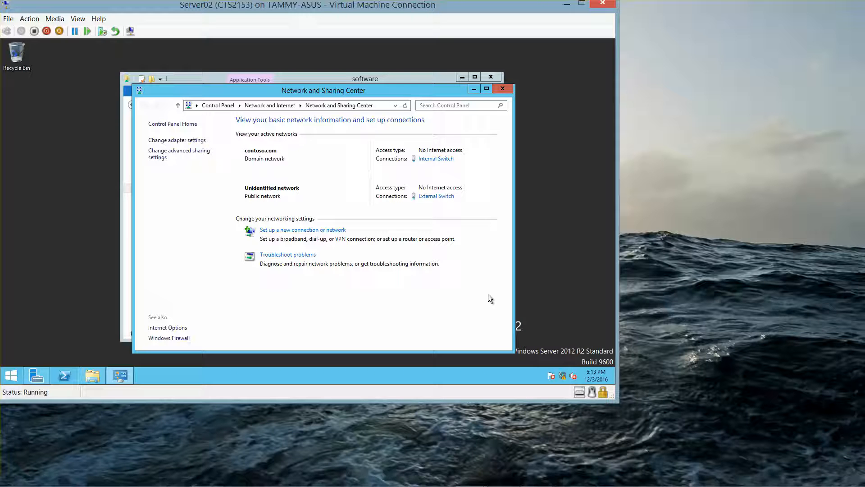
left_click(198, 141)
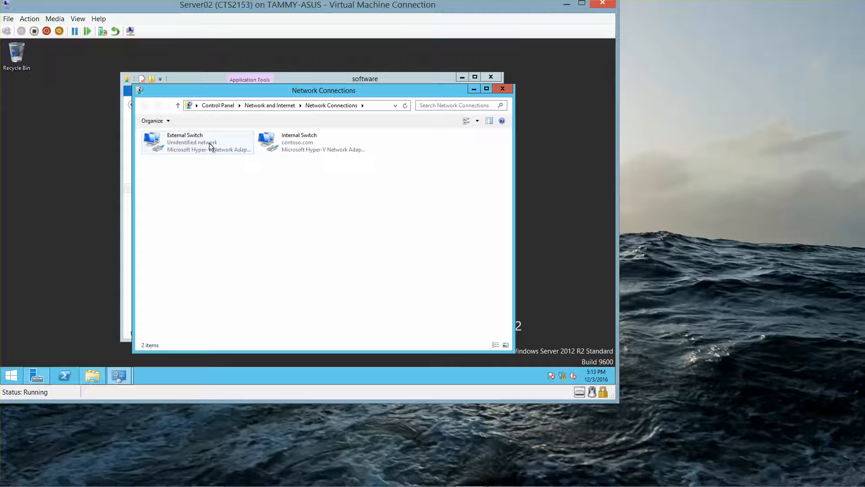
left_click(191, 145)
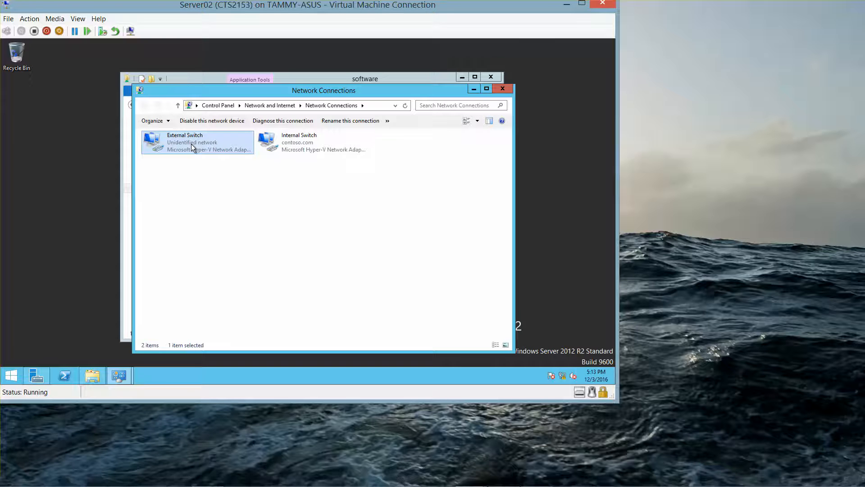
right_click(191, 144)
left_click(203, 152)
right_click(305, 144)
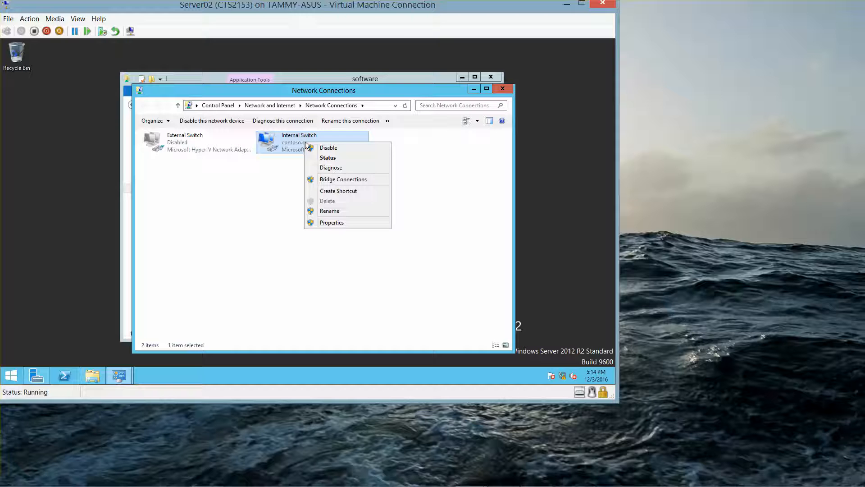
left_click(193, 142)
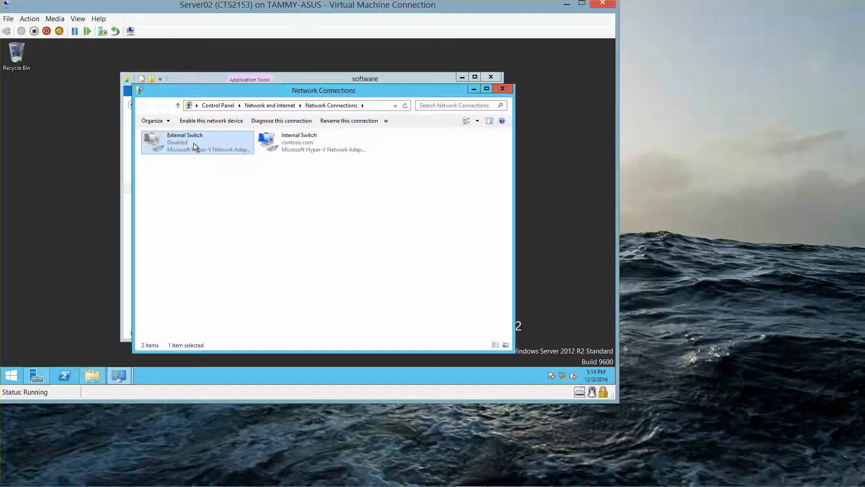
right_click(291, 143)
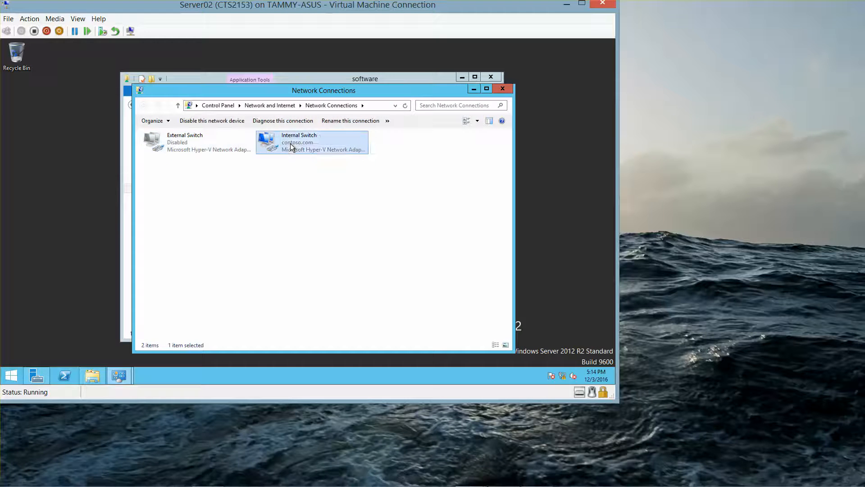
left_click(199, 144)
right_click(183, 142)
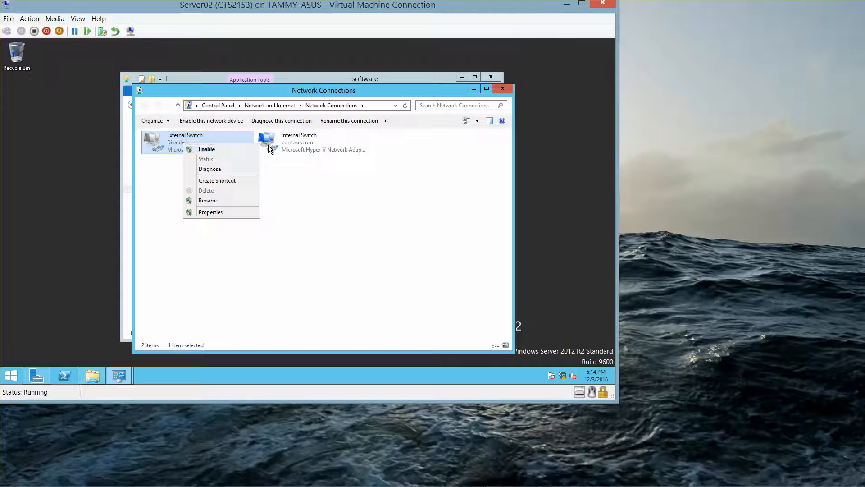
- Disable and re-enable the Internal Switch network adapter, and close the Network Connections window
left_click(291, 143)
right_click(291, 143)
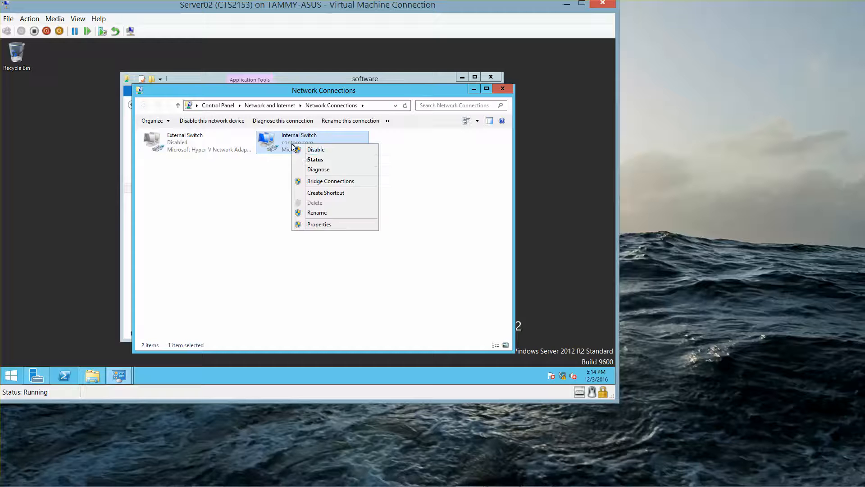
left_click(305, 149)
right_click(299, 142)
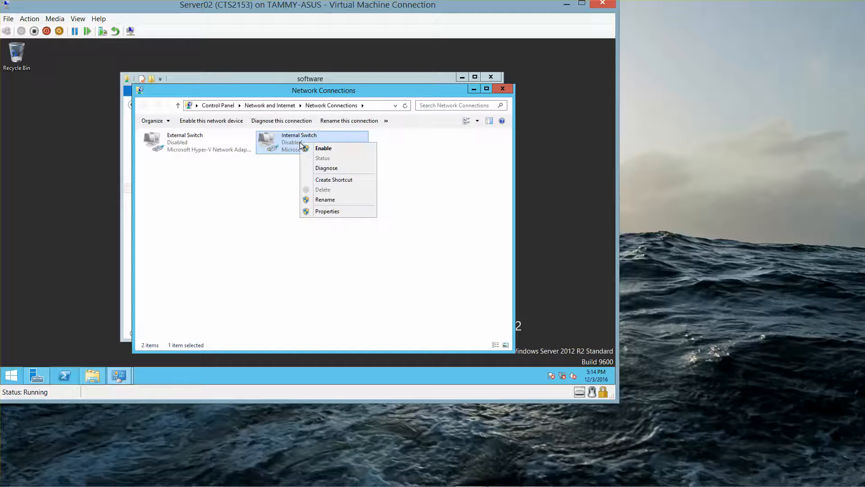
left_click(315, 150)
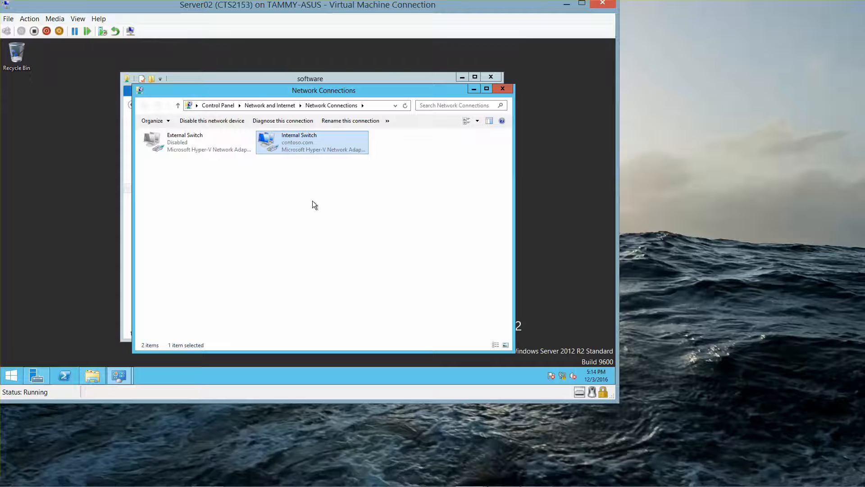
left_click(501, 87)
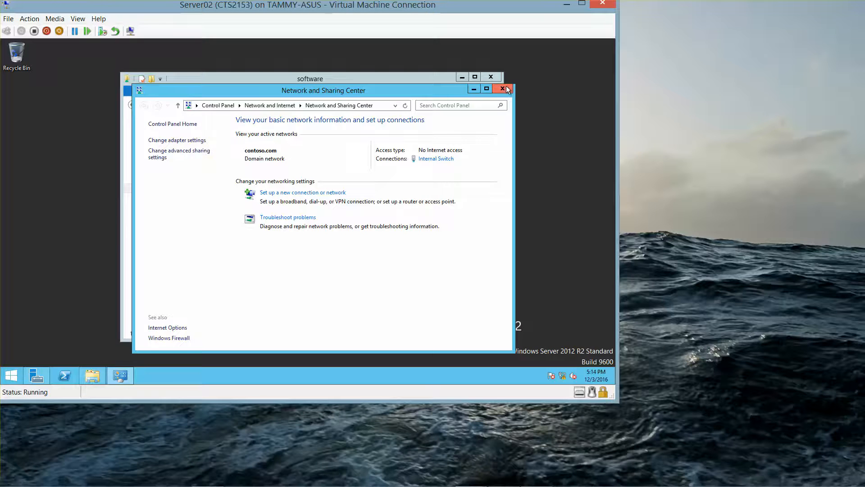
- Close Server02's Network and Sharing Center, and open the Network and Sharing Center on the Win8B virtual machine
left_click(505, 89)
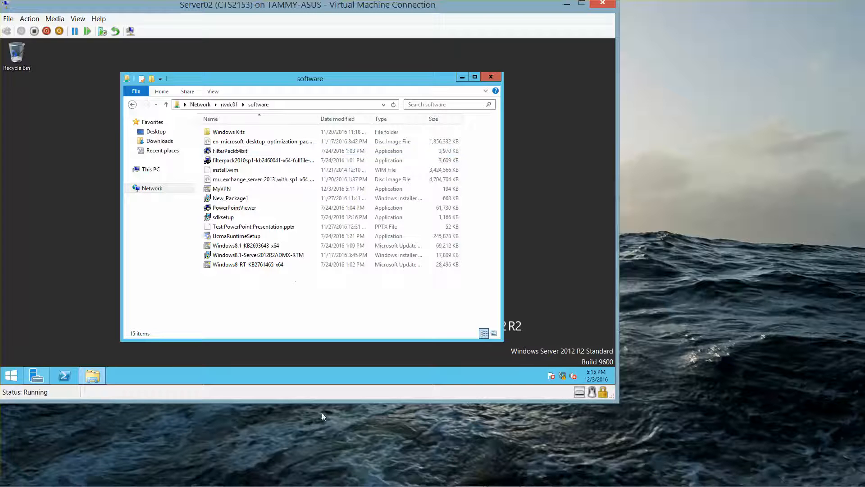
mouse_move(484, 486)
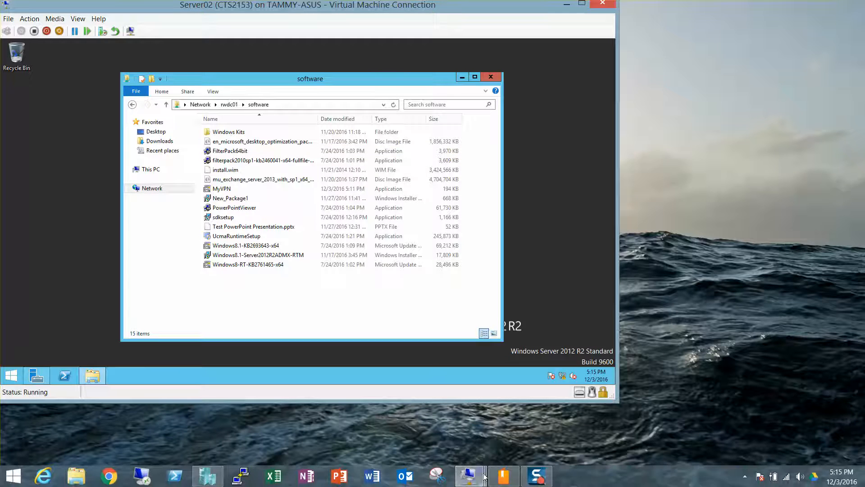
left_click(488, 423)
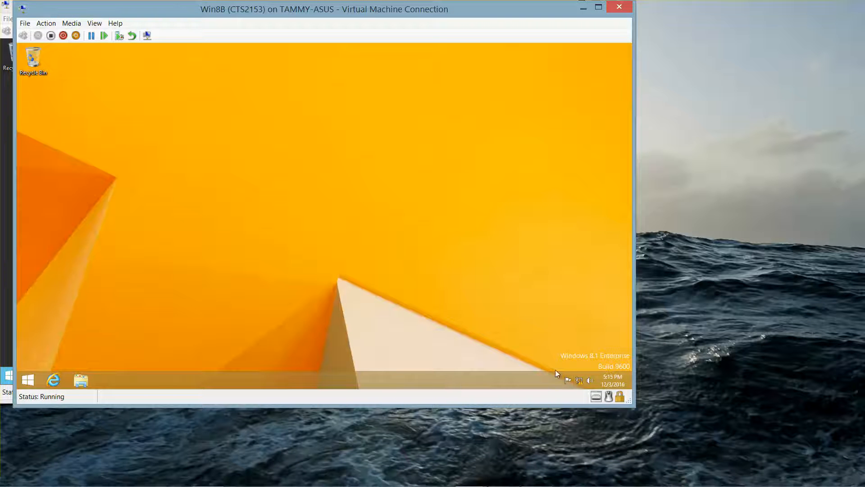
mouse_move(579, 382)
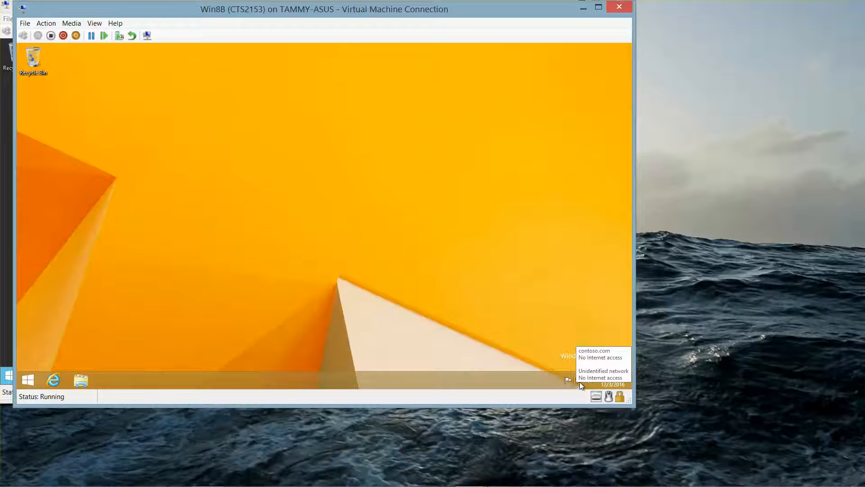
right_click(580, 382)
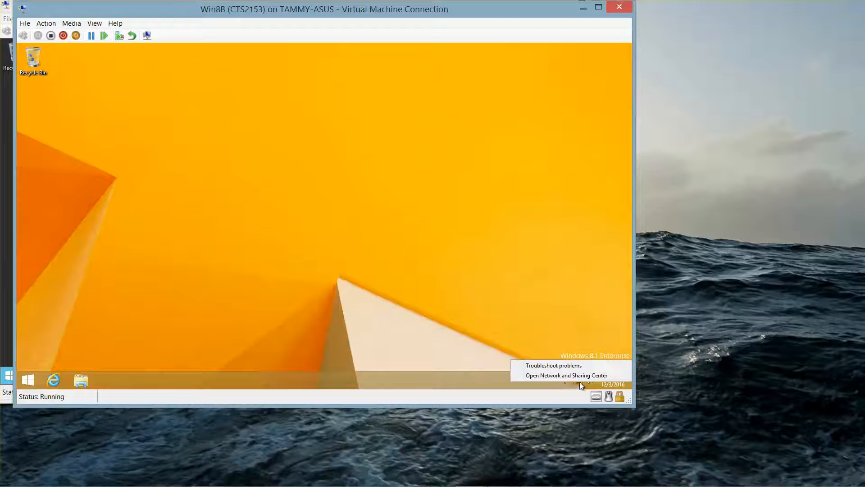
left_click(576, 377)
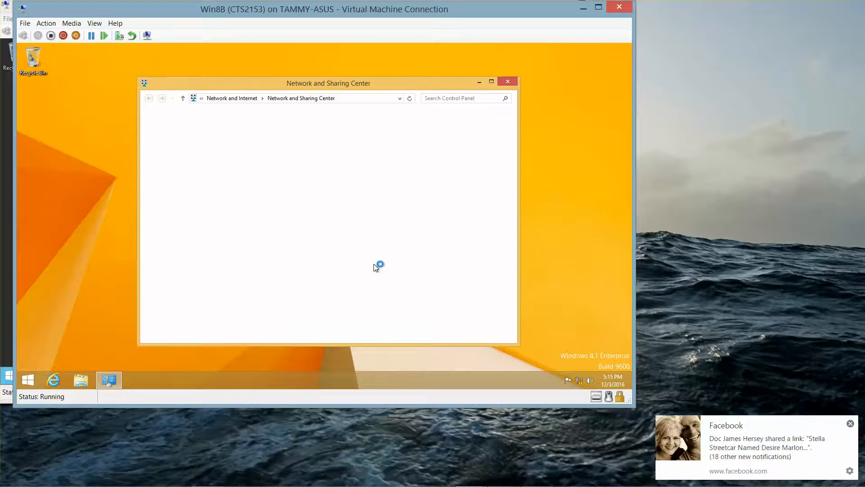
left_click(851, 424)
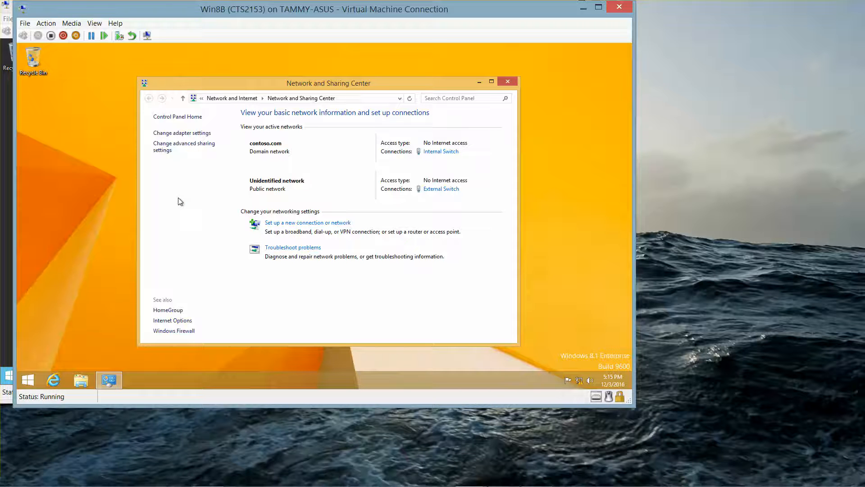
- Disable both the Internal Switch and External Switch network adapters on Win8B through the adapter settings
left_click(181, 133)
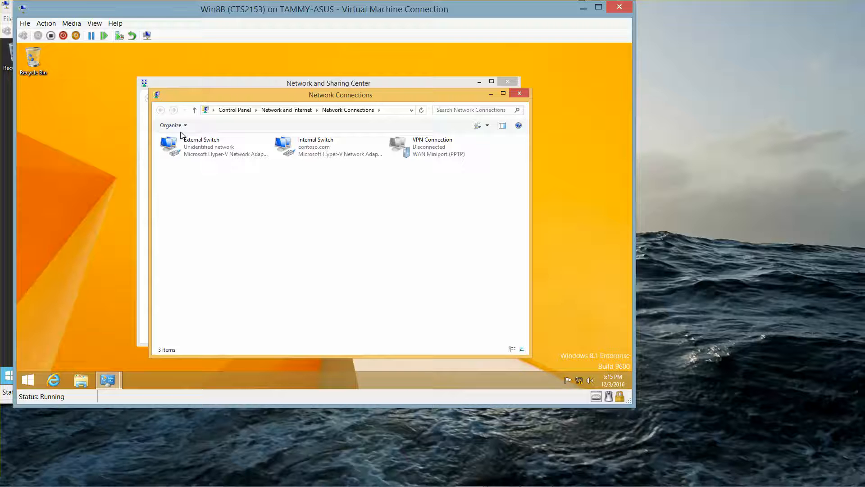
left_click(313, 148)
right_click(314, 152)
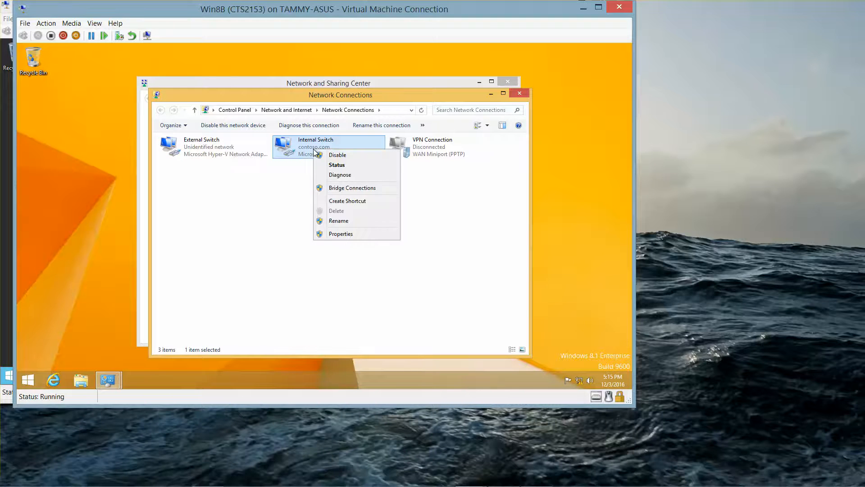
left_click(337, 156)
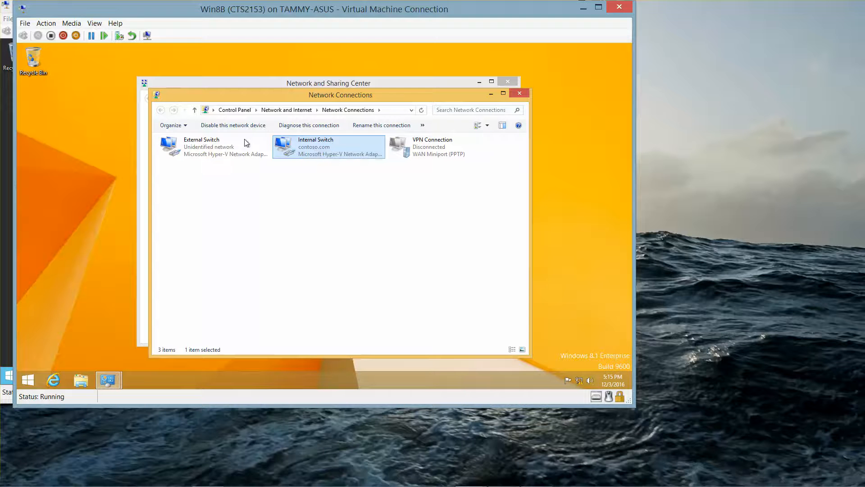
left_click(214, 149)
right_click(215, 148)
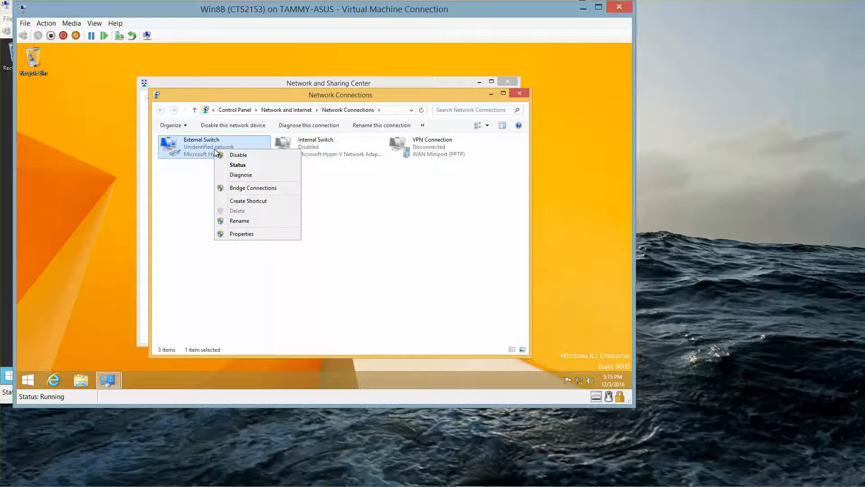
left_click(233, 156)
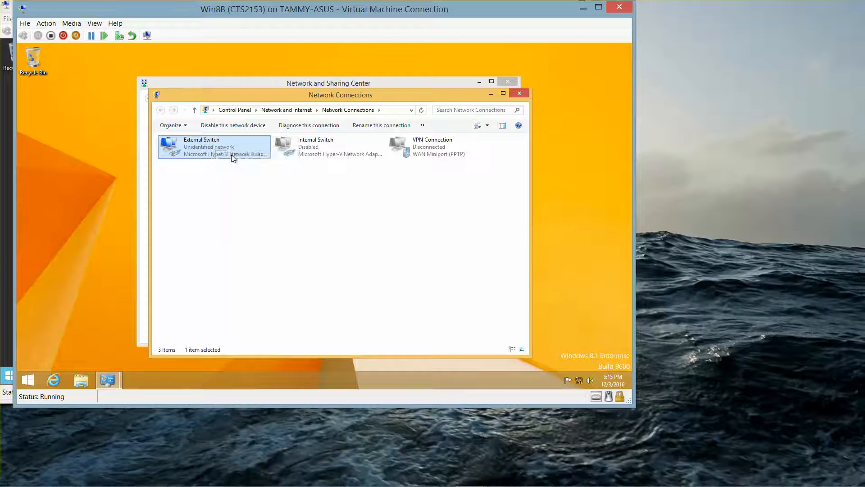
- Re-enable the Internal Switch adapter on Win8B and close the Network Connections and Network and Sharing Center windows
right_click(302, 153)
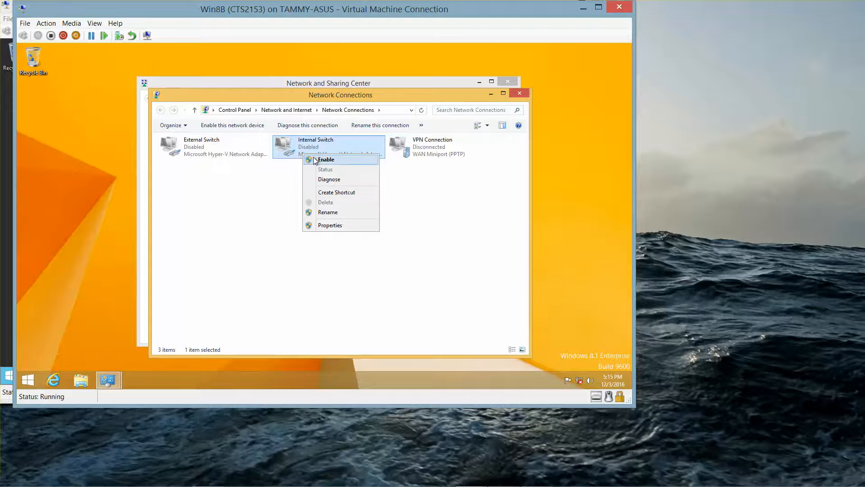
left_click(325, 159)
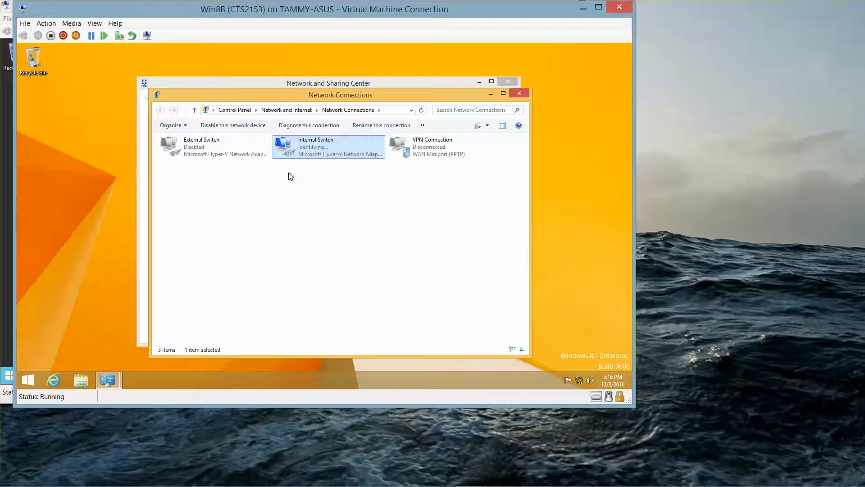
left_click(520, 96)
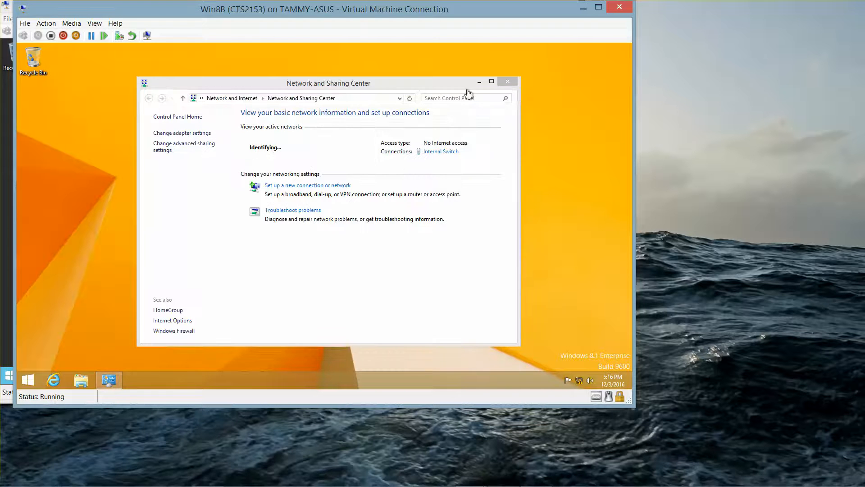
left_click(508, 81)
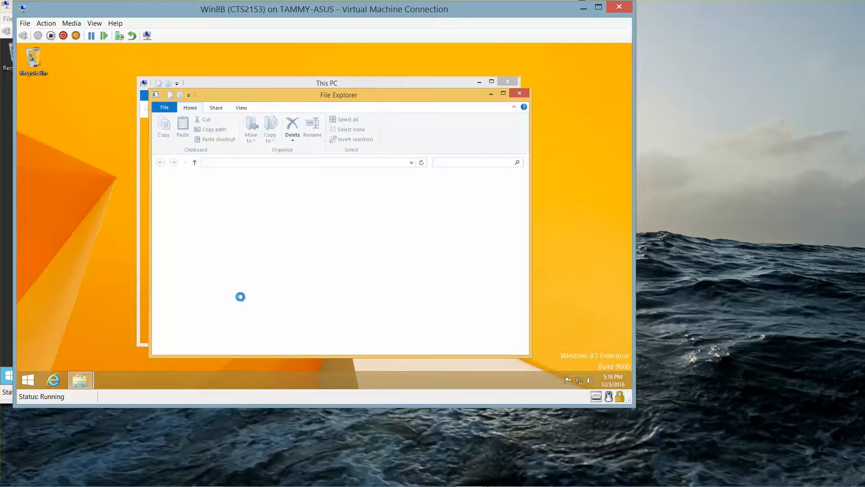
- Open the Network location in Win8B's File Explorer and turn on network discovery and file sharing
left_click(520, 96)
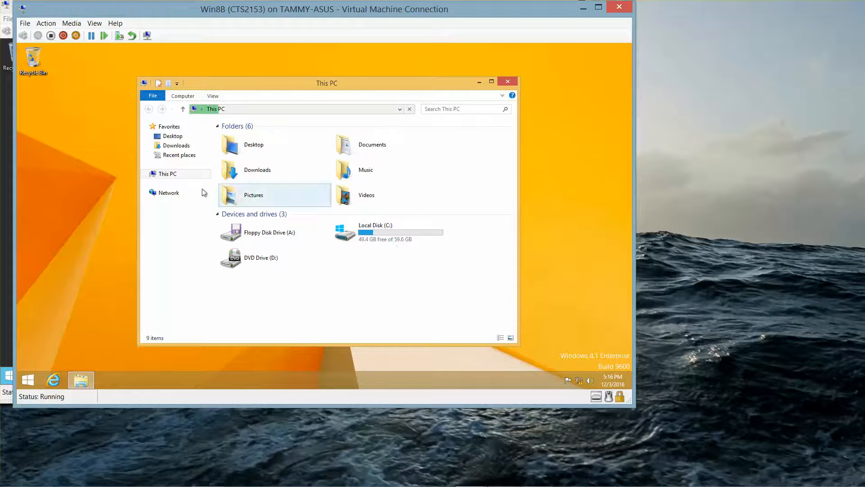
left_click(170, 194)
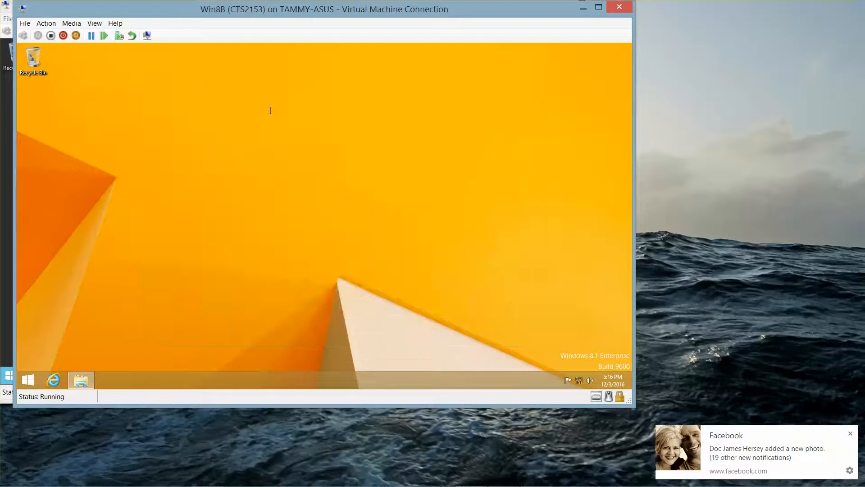
left_click(851, 433)
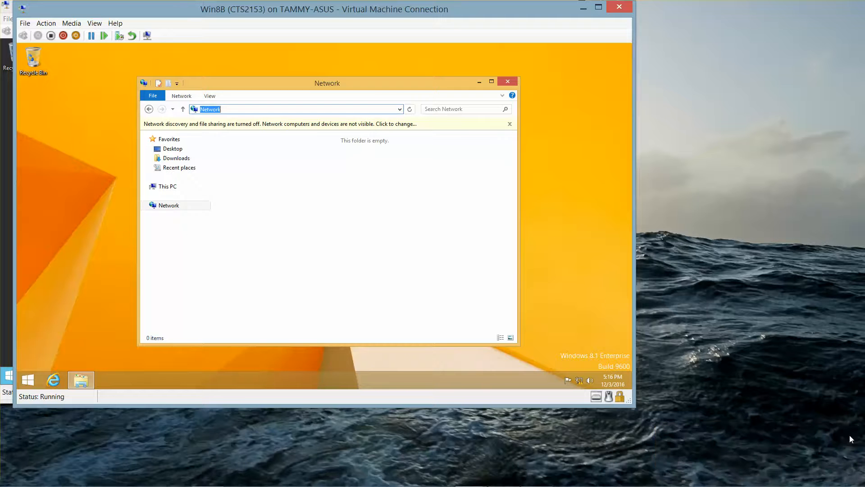
left_click(285, 129)
left_click(295, 130)
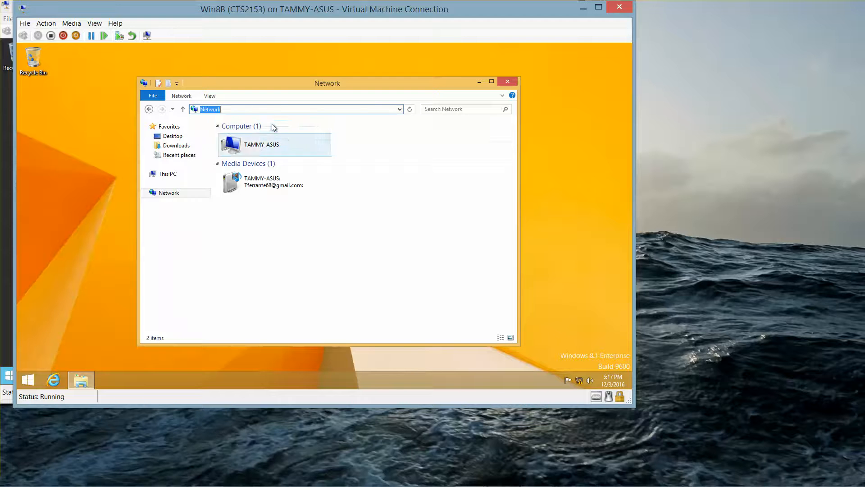
- Browse to the network share \\rwdc01\software in File Explorer
type("\\\\rwdc01")
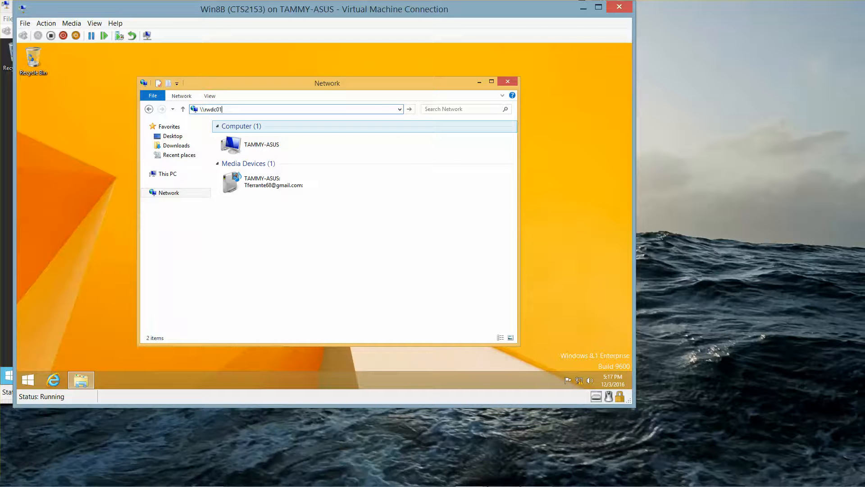
type("\\software")
key("Return")
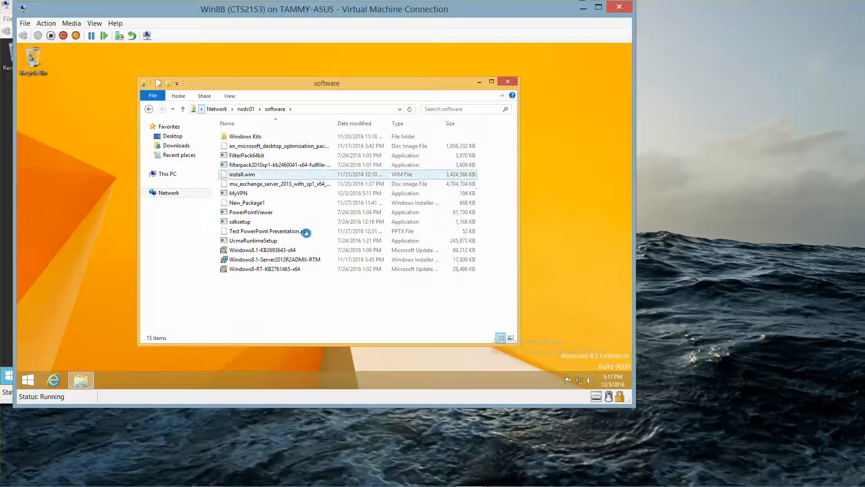
- Launch the MyVPN application from the software share
left_click(250, 194)
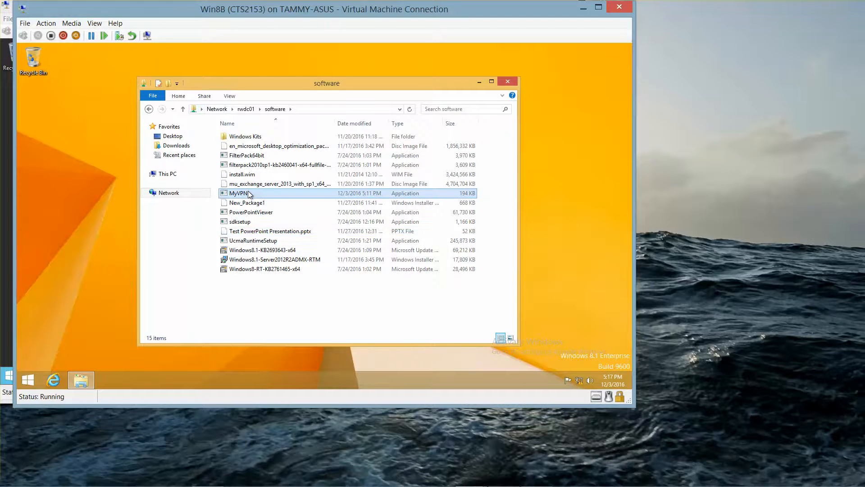
double_click(248, 192)
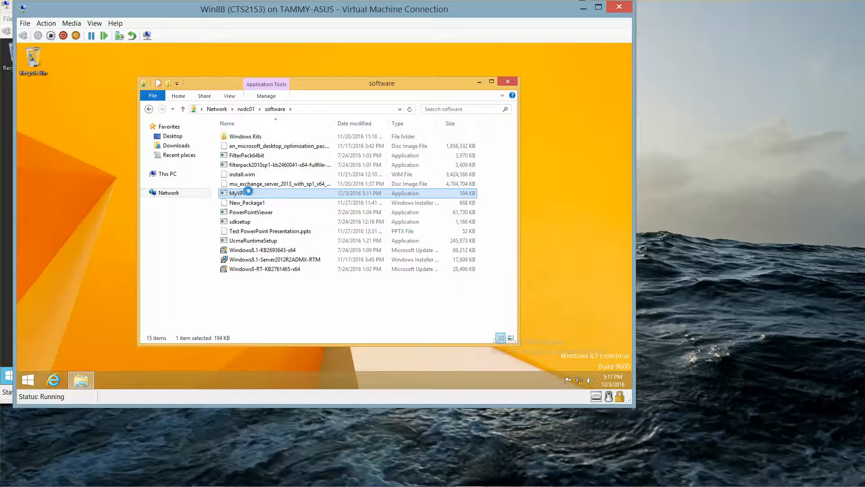
left_click(249, 194)
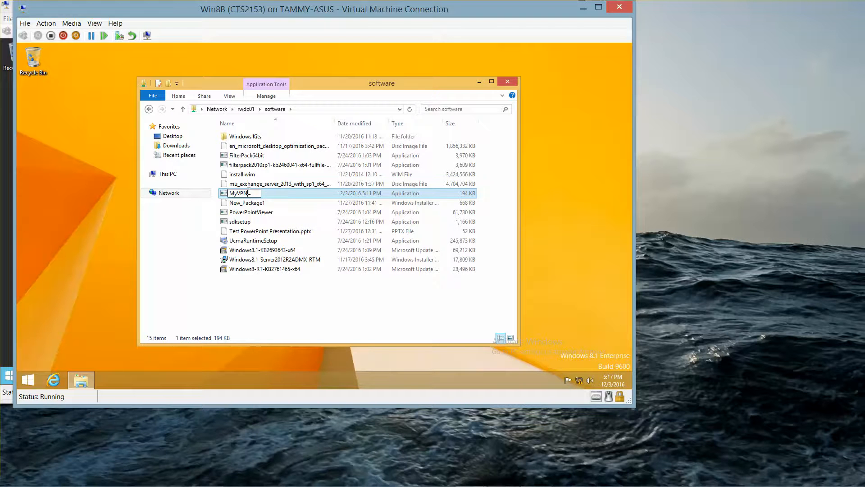
left_click(221, 197)
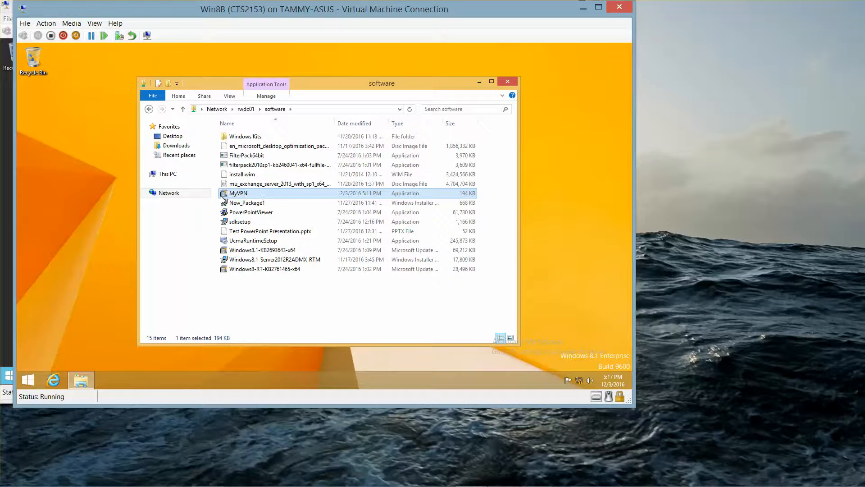
left_click(238, 197)
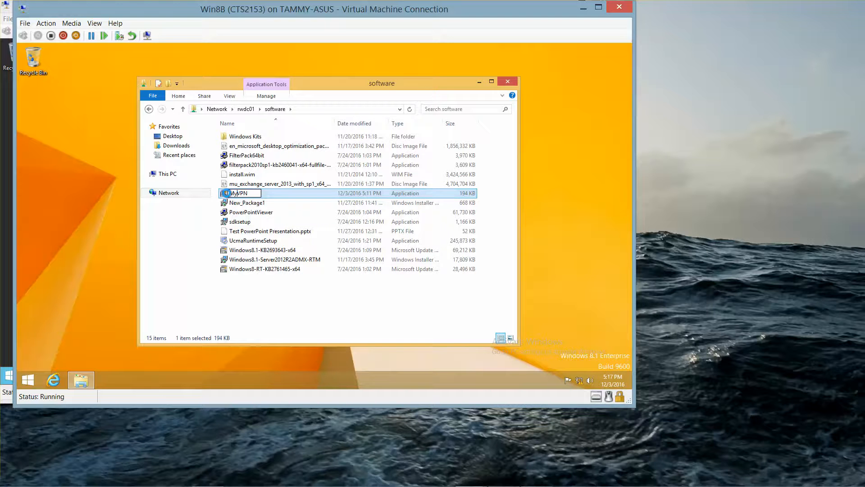
left_click(228, 195)
double_click(224, 196)
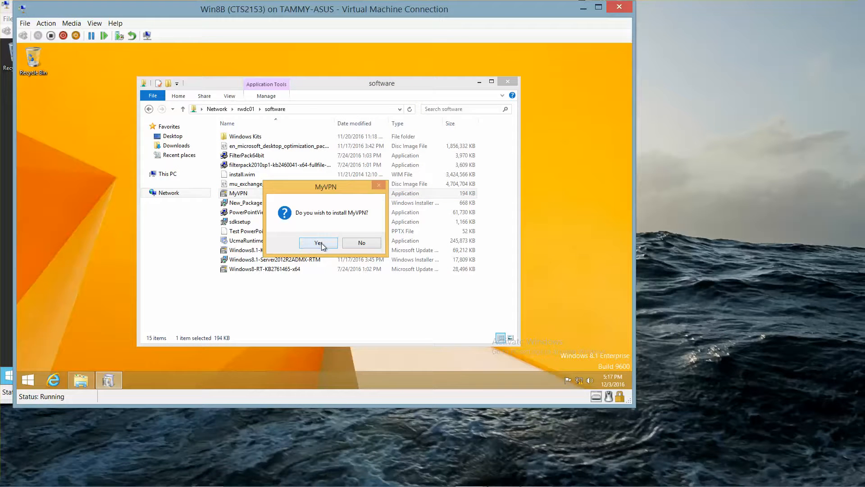
- Install the MyVPN connection for all users and open it from the Network Connections window
left_click(318, 243)
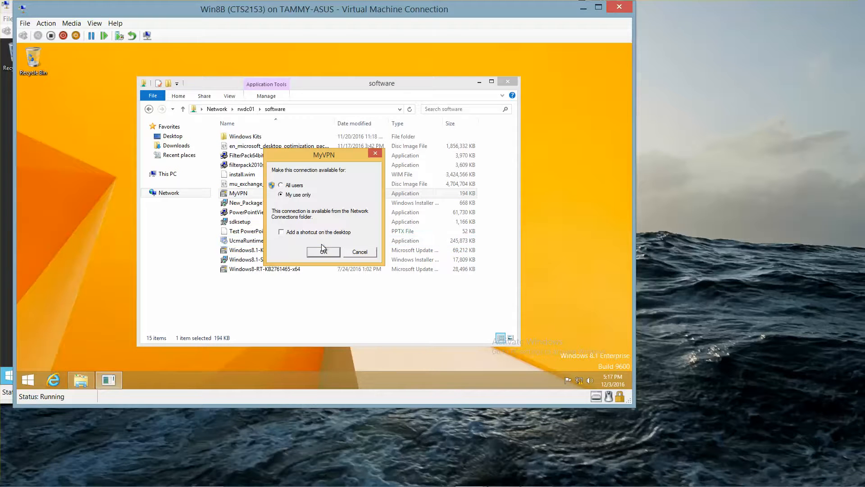
left_click(281, 186)
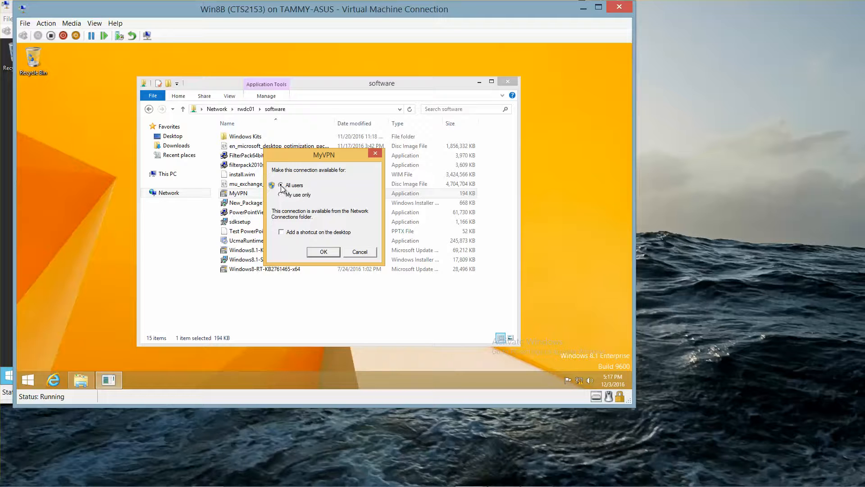
left_click(322, 252)
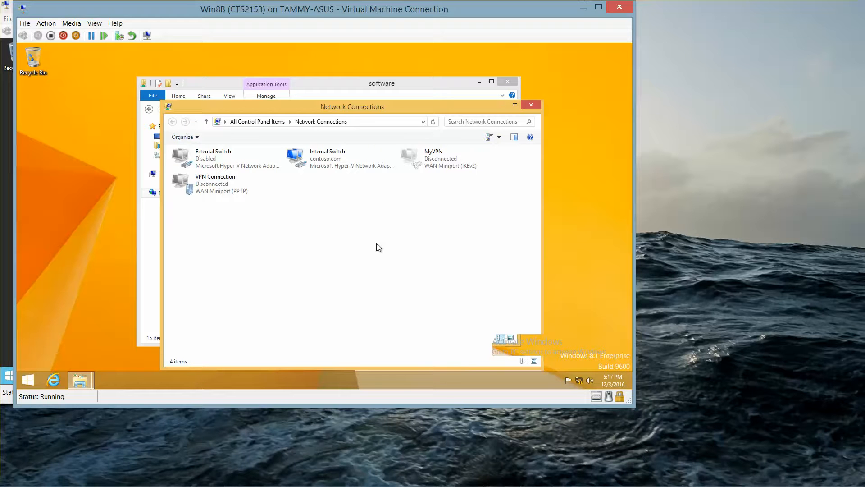
double_click(440, 167)
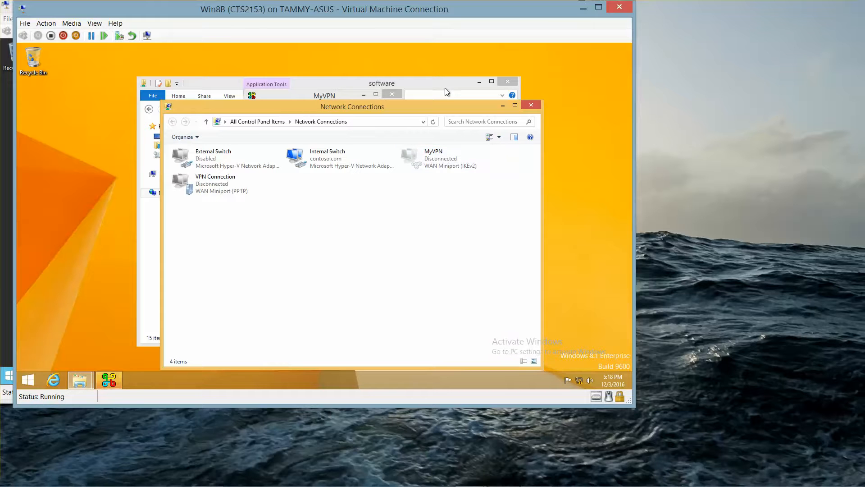